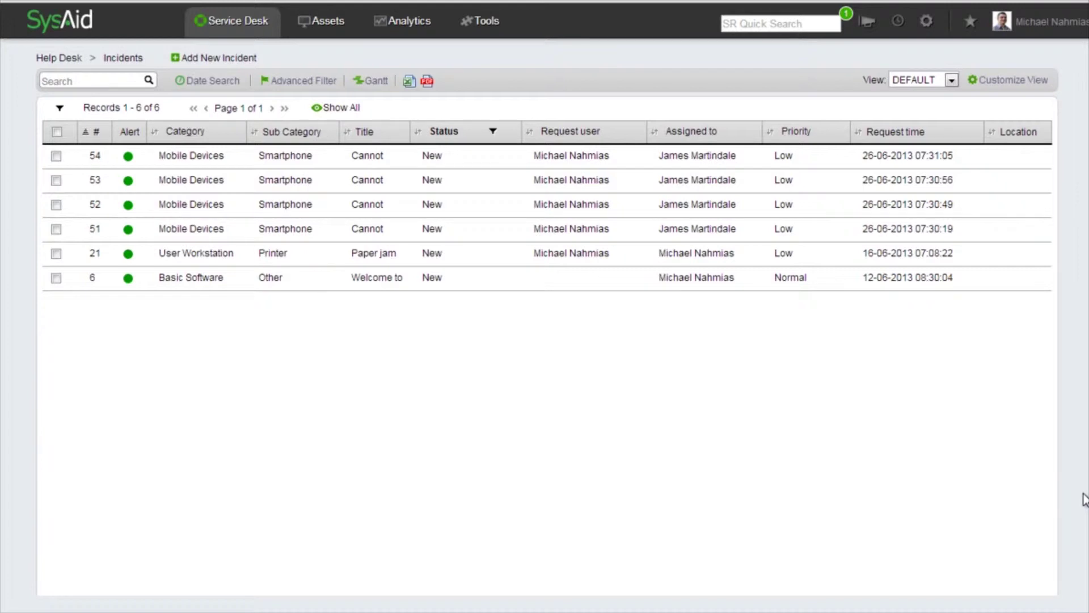
Select incidents 54, 53, 52 and 51 and filter Assigned to by their shared administrator.
{"action": "left_click", "coordinate": [56, 155]}
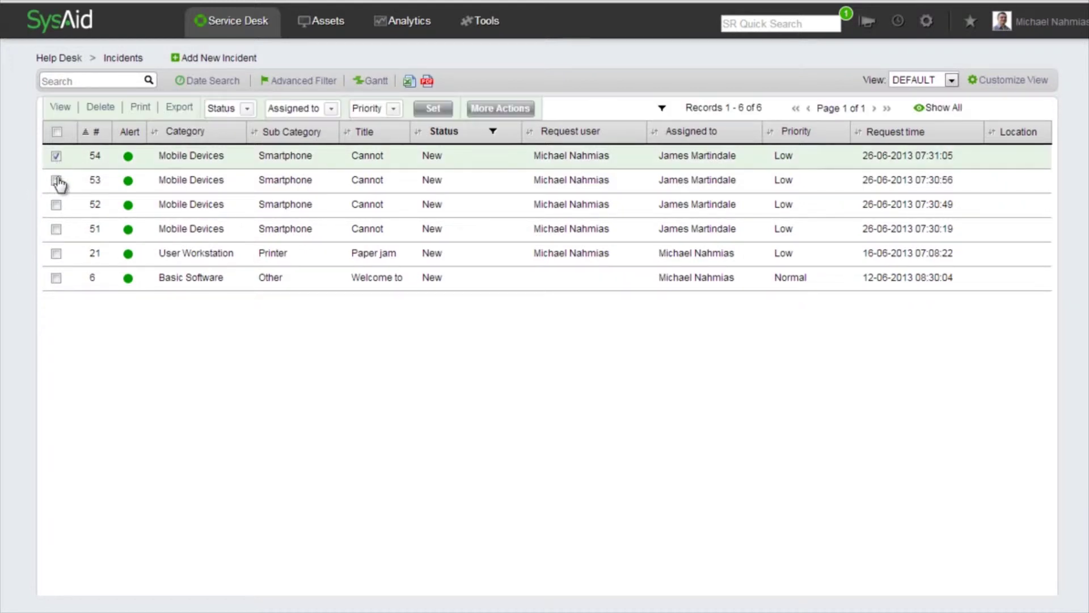
{"action": "left_click", "coordinate": [56, 180]}
{"action": "left_click", "coordinate": [56, 204]}
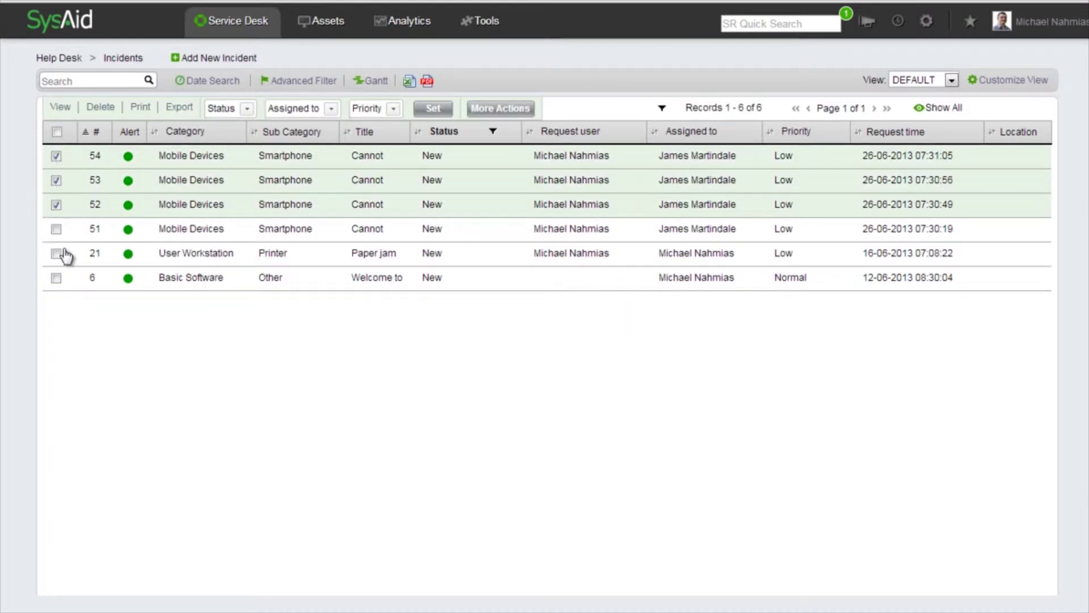
{"action": "left_click", "coordinate": [56, 230]}
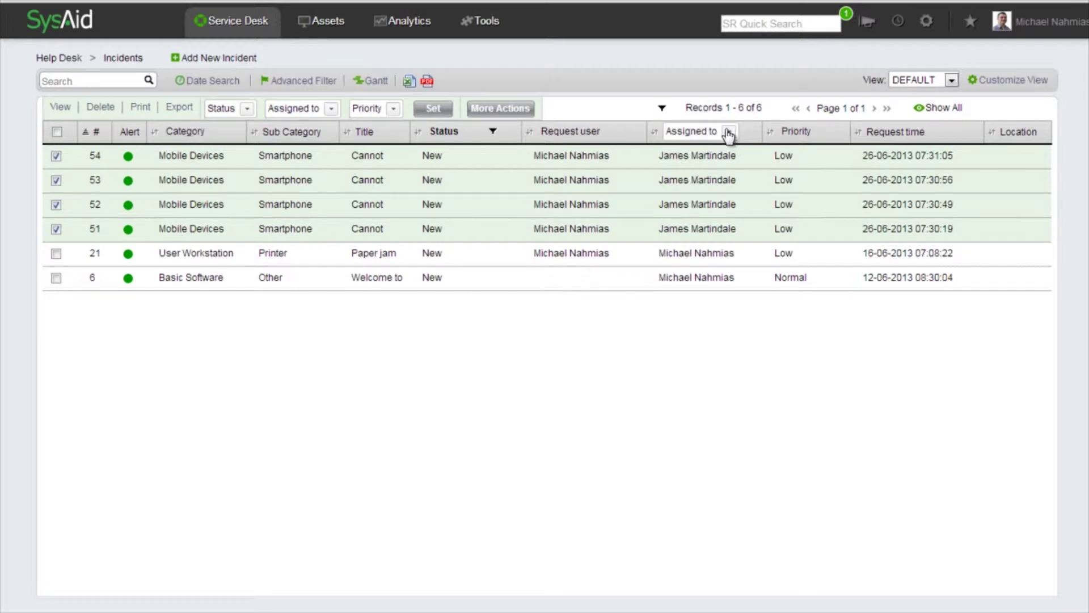
{"action": "left_click", "coordinate": [729, 133]}
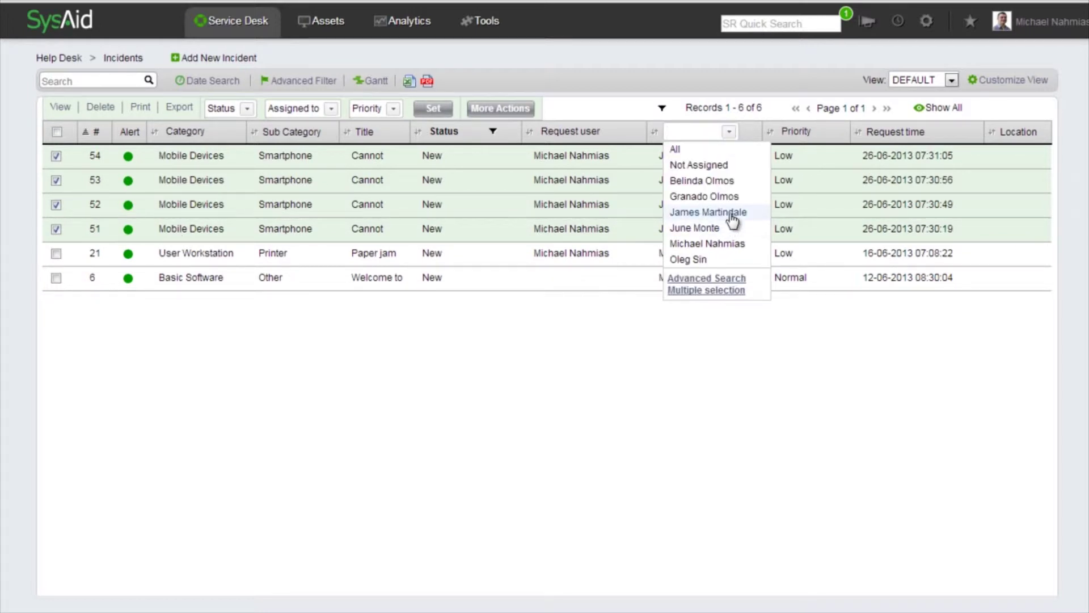
{"action": "left_click", "coordinate": [732, 214]}
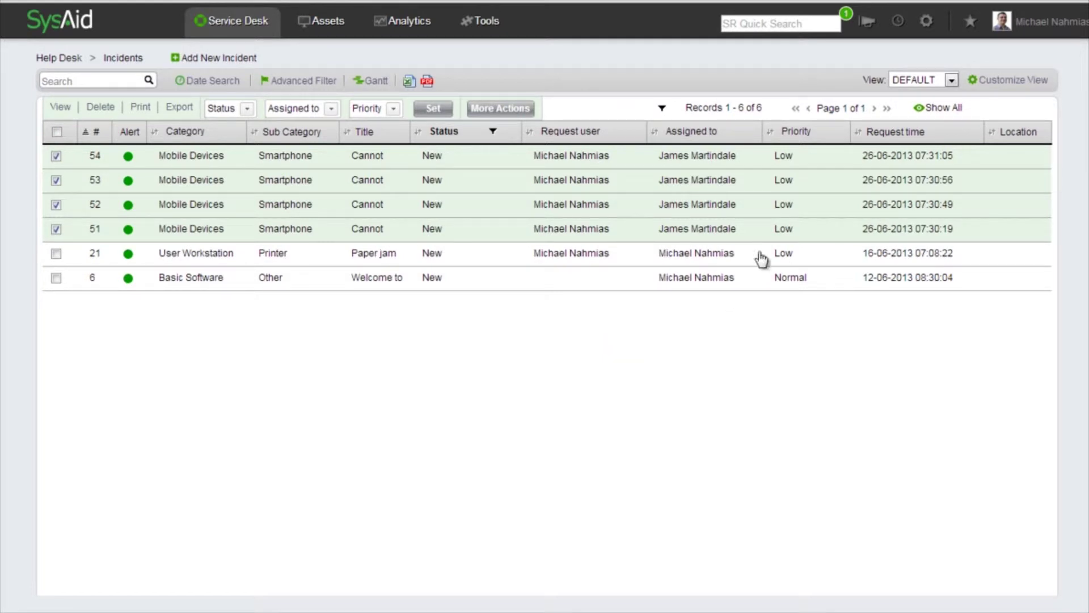
Go to Settings > Service Desk > Routing to view the routing rules table.
{"action": "left_click", "coordinate": [928, 22]}
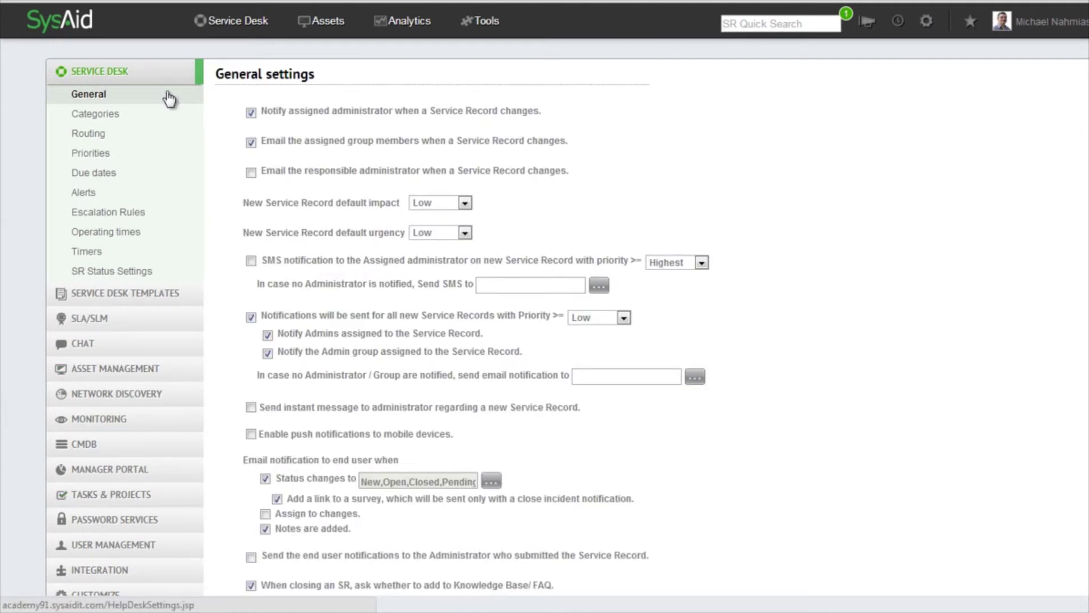
{"action": "left_click", "coordinate": [110, 146]}
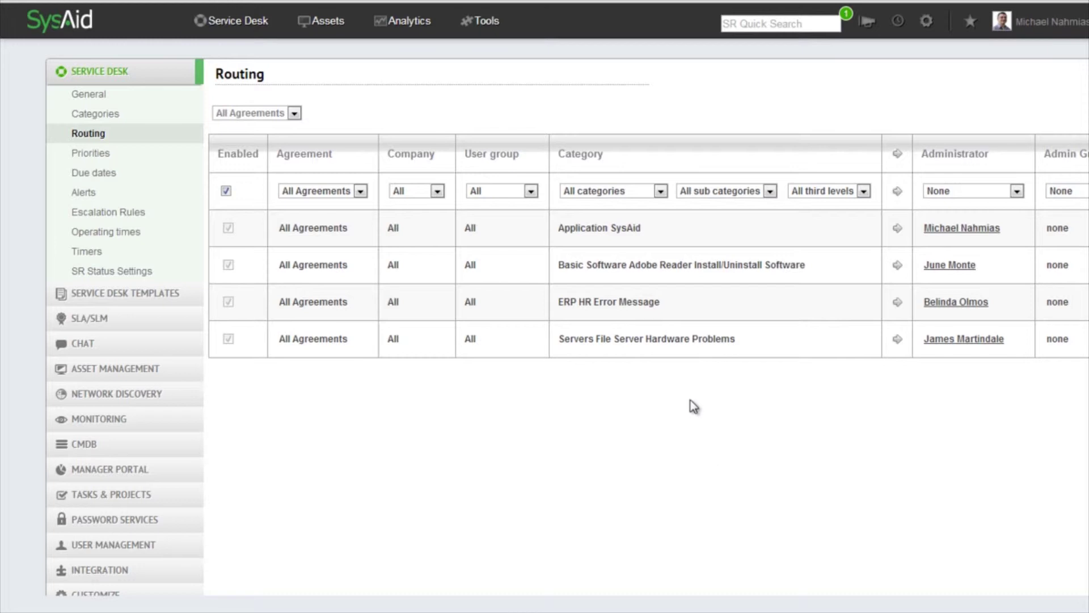
Set the new rule to category Mobile Devices, All sub categories, routed to the mobile-incident administrator.
{"action": "left_click", "coordinate": [660, 191]}
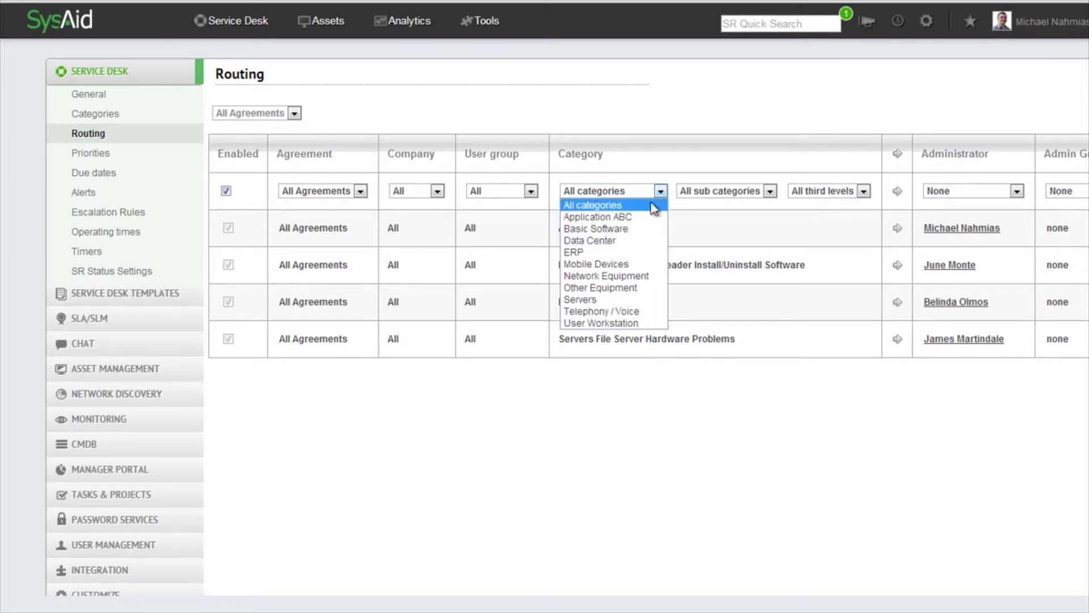
{"action": "left_click", "coordinate": [622, 264]}
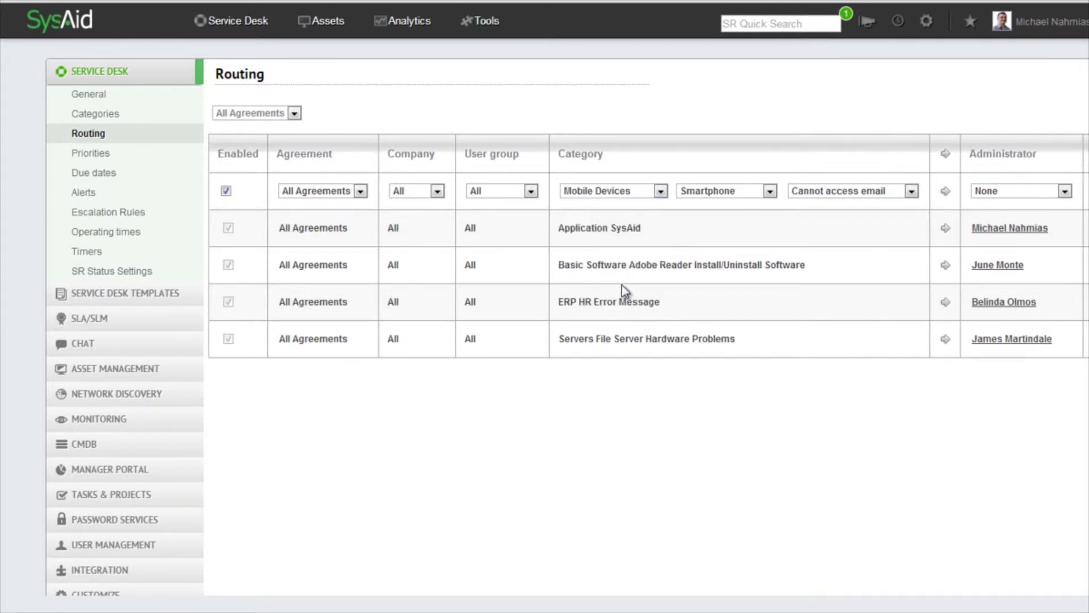
{"action": "left_click", "coordinate": [771, 190]}
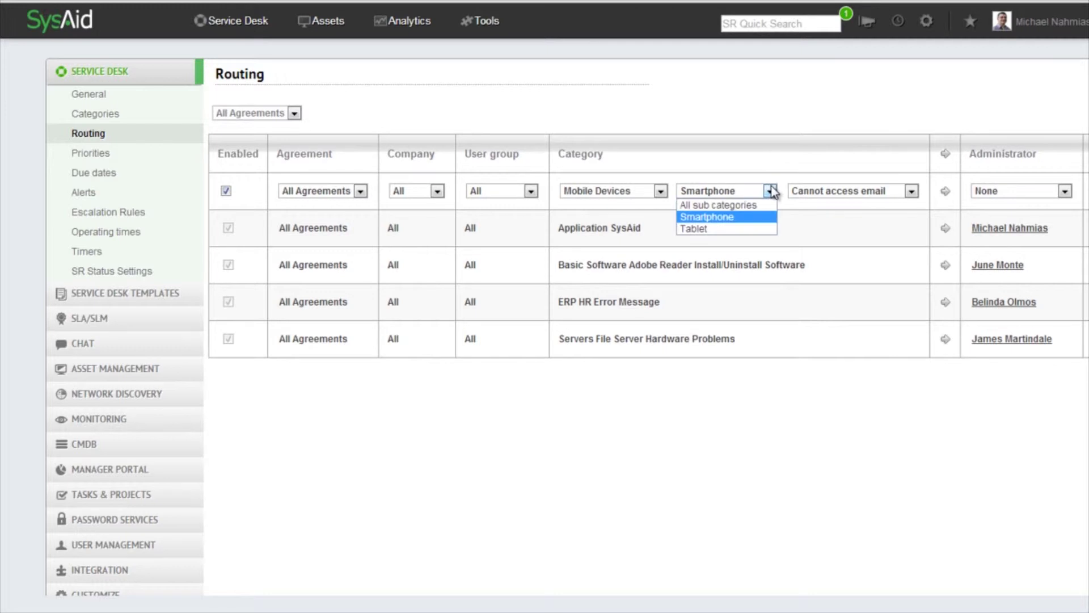
{"action": "left_click", "coordinate": [747, 208]}
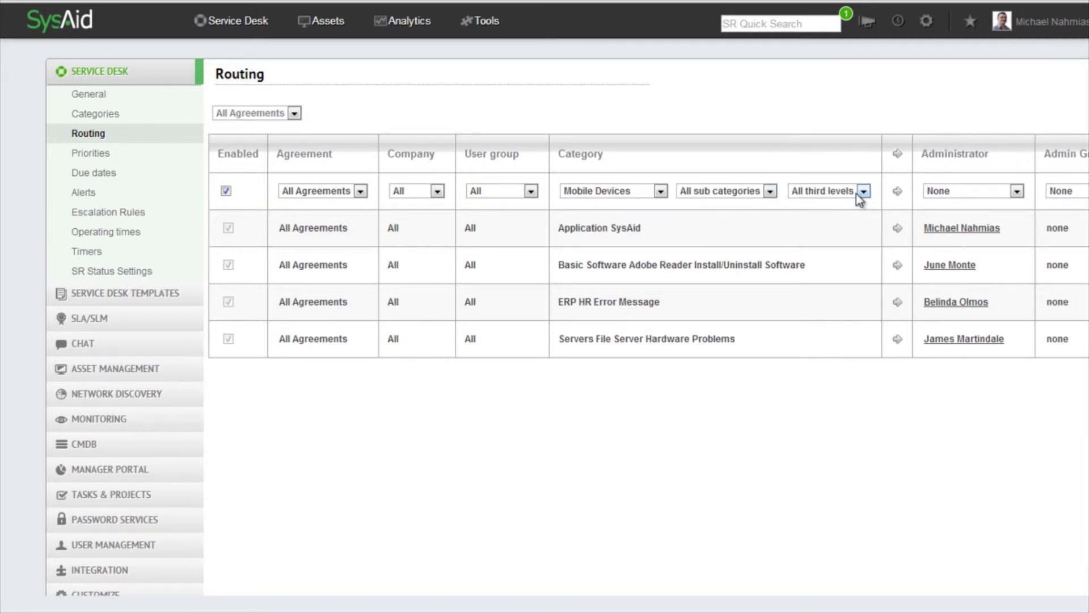
{"action": "left_click", "coordinate": [1018, 191]}
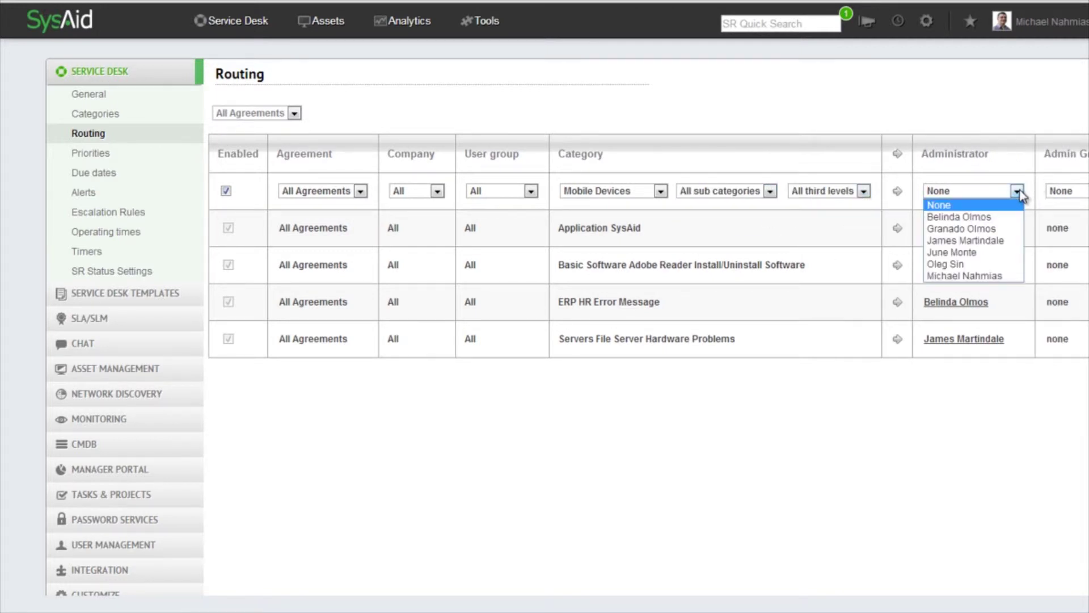
{"action": "left_click", "coordinate": [985, 240]}
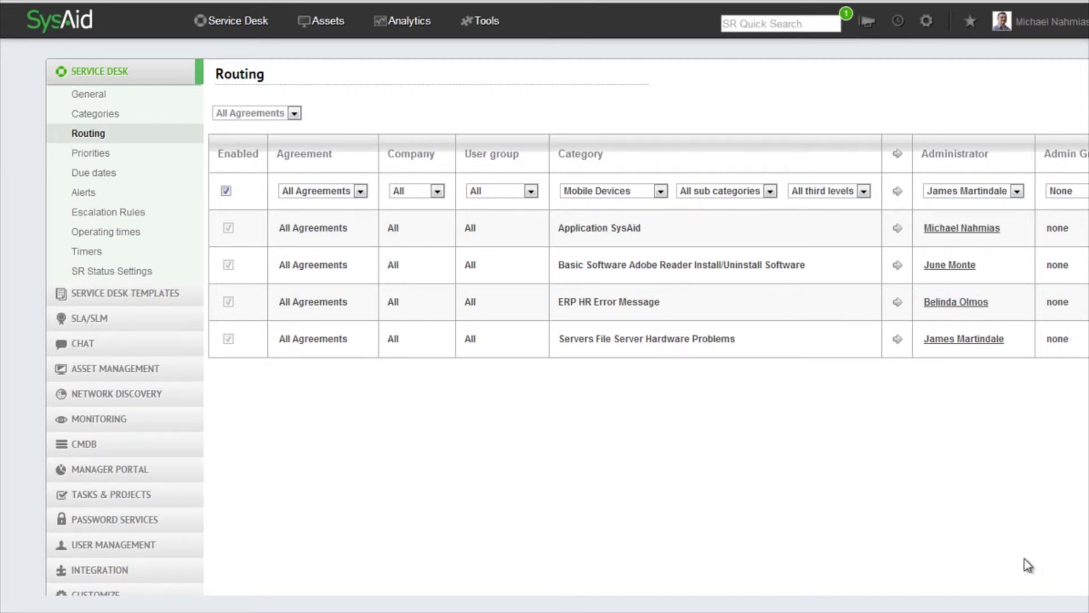
{"action": "scroll", "coordinate": [1018, 562], "scroll_direction": "right", "scroll_amount": 3}
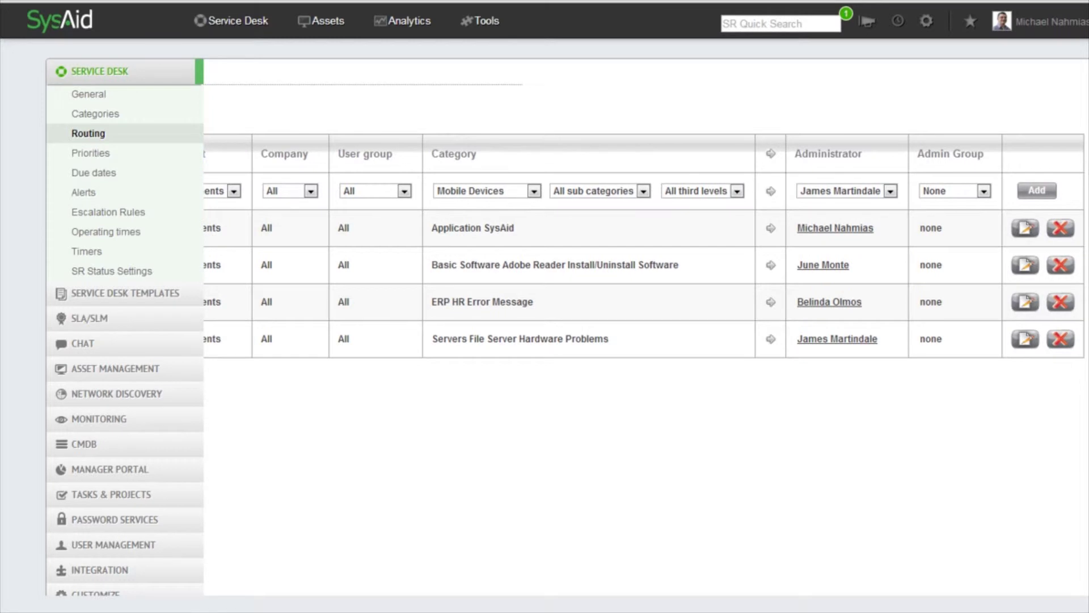
Add the Mobile Devices routing rule with the change note 'New Routing Rule'.
{"action": "left_click", "coordinate": [1048, 196]}
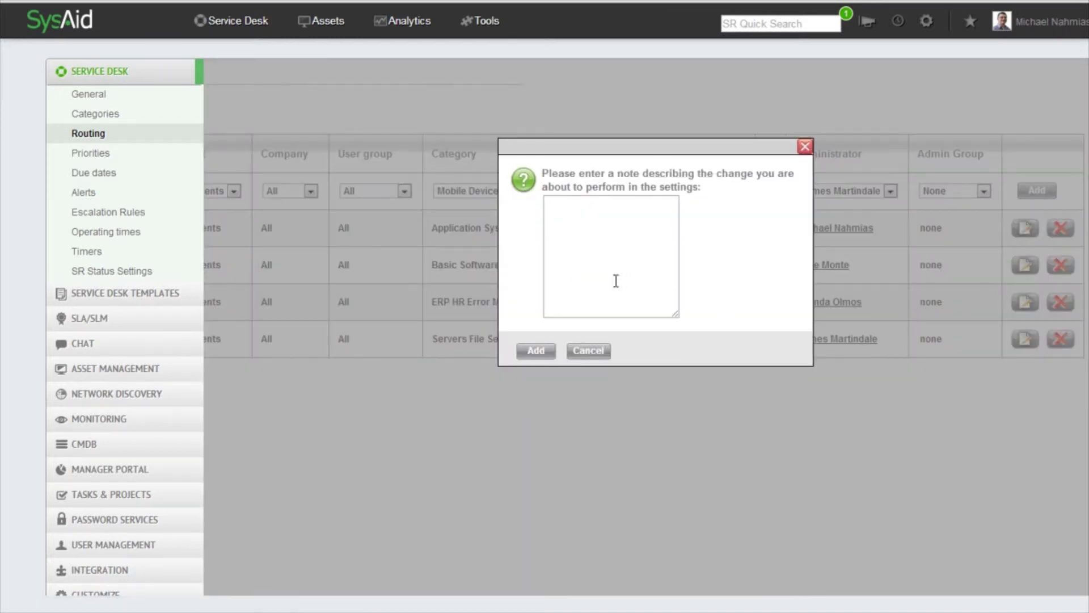
{"action": "left_click", "coordinate": [570, 235]}
{"action": "type", "text": "N"}
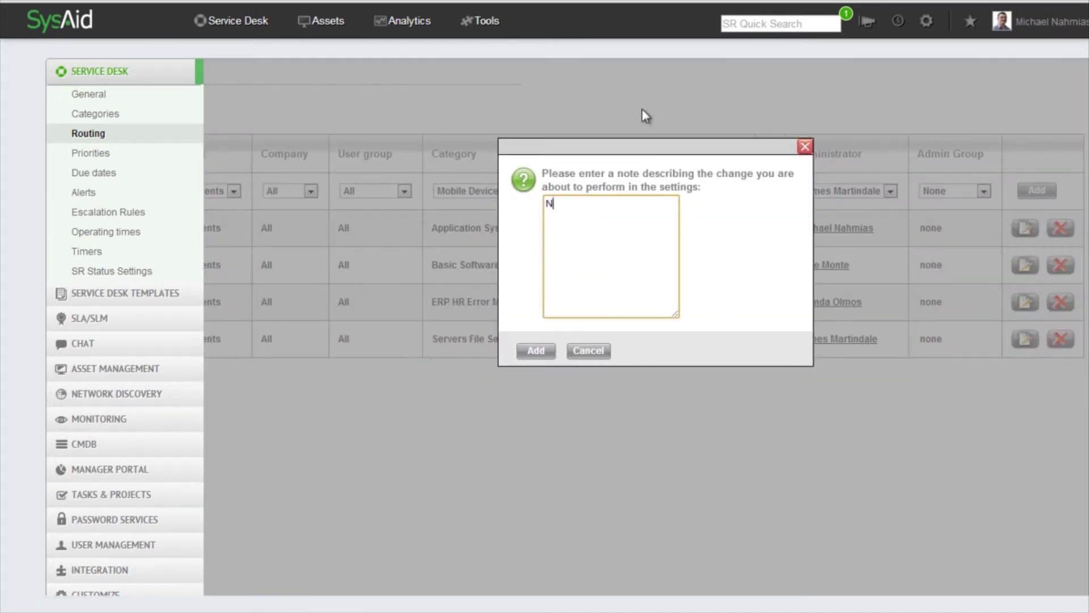
{"action": "type", "text": "ew Routing Rule"}
{"action": "left_click", "coordinate": [533, 351]}
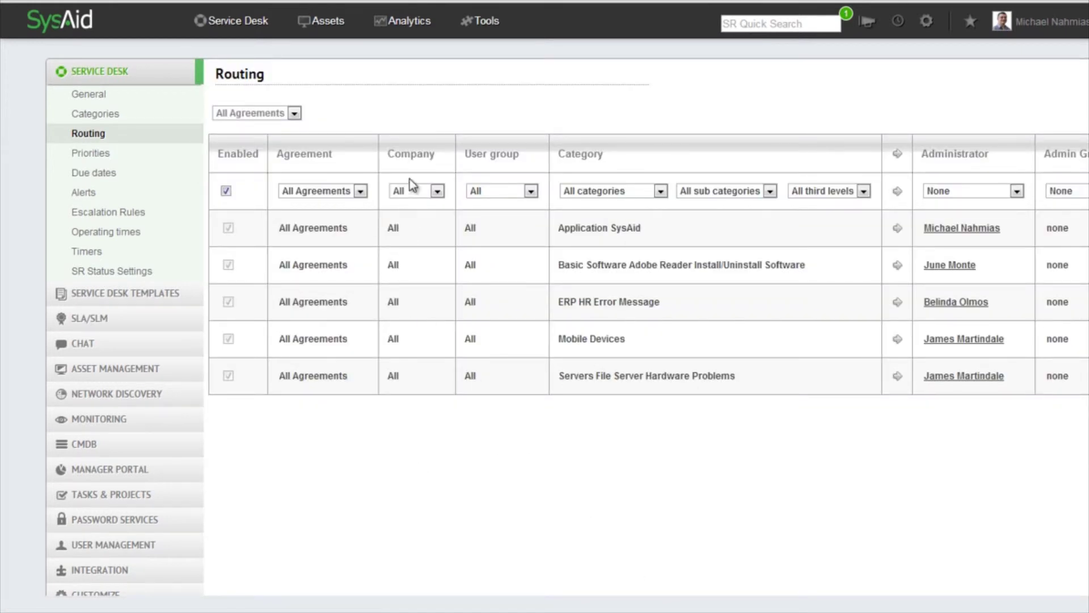
Set the new rule's company to Alpha and assign it to an administrator.
{"action": "left_click", "coordinate": [436, 192]}
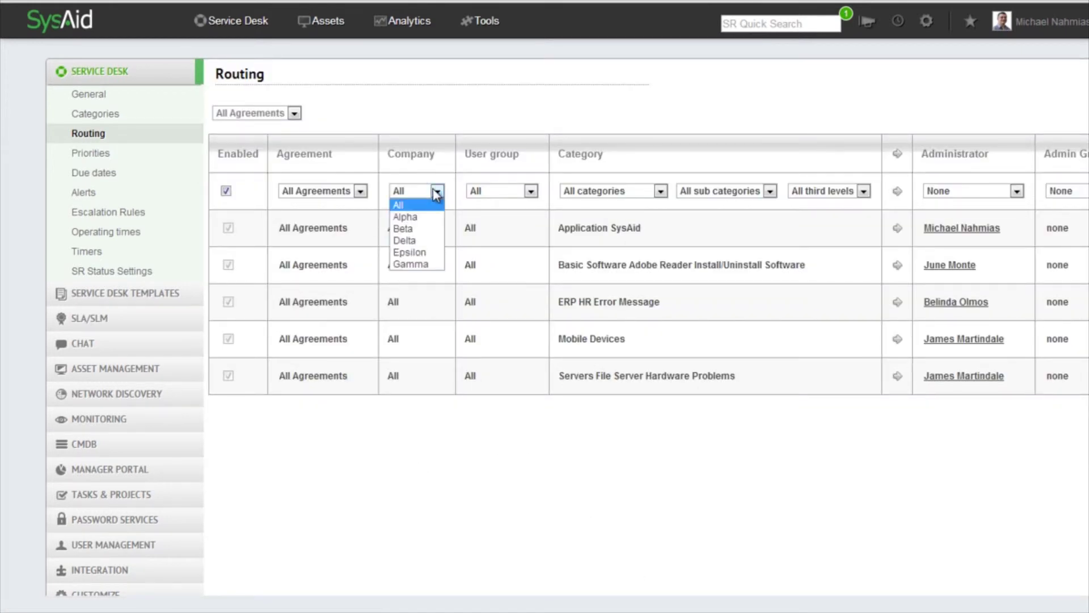
{"action": "left_click", "coordinate": [427, 220]}
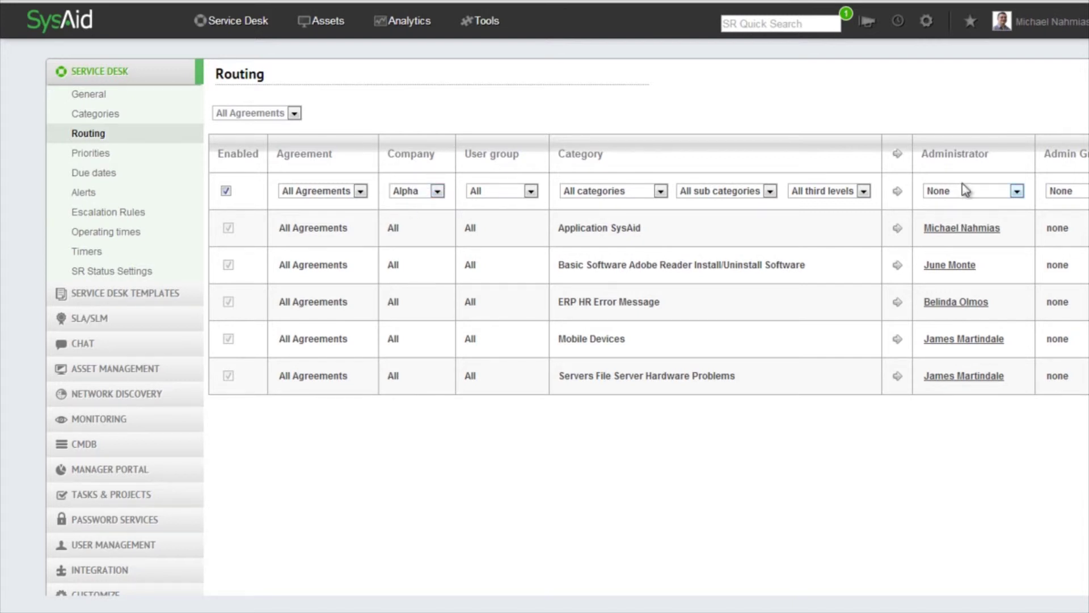
{"action": "left_click", "coordinate": [1016, 191]}
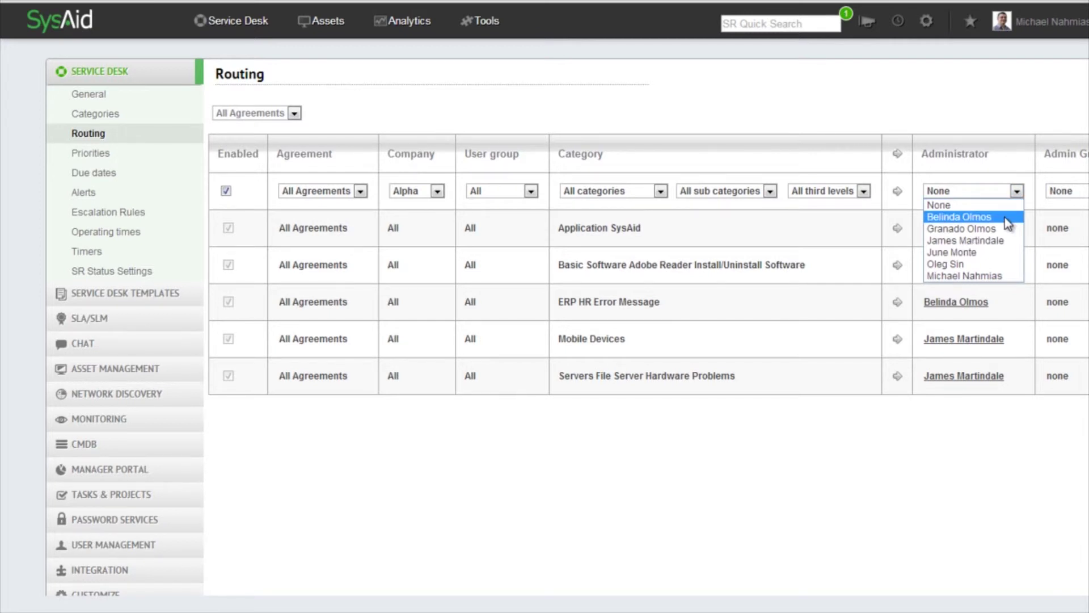
{"action": "left_click", "coordinate": [1008, 218]}
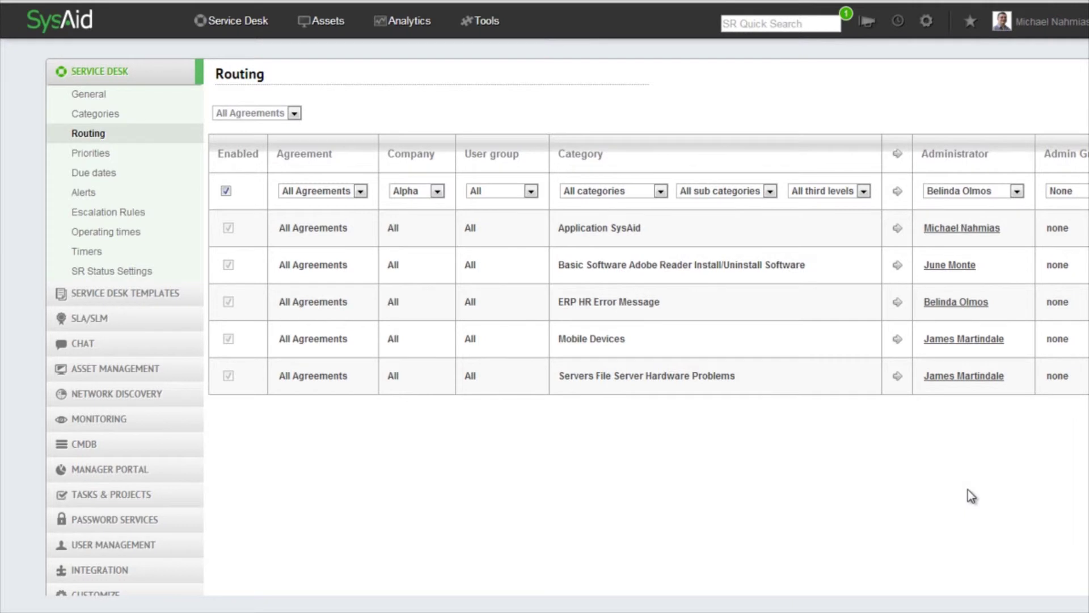
{"action": "scroll", "coordinate": [968, 496], "scroll_direction": "right", "scroll_amount": 3}
{"action": "scroll", "coordinate": [968, 490], "scroll_direction": "right", "scroll_amount": 1}
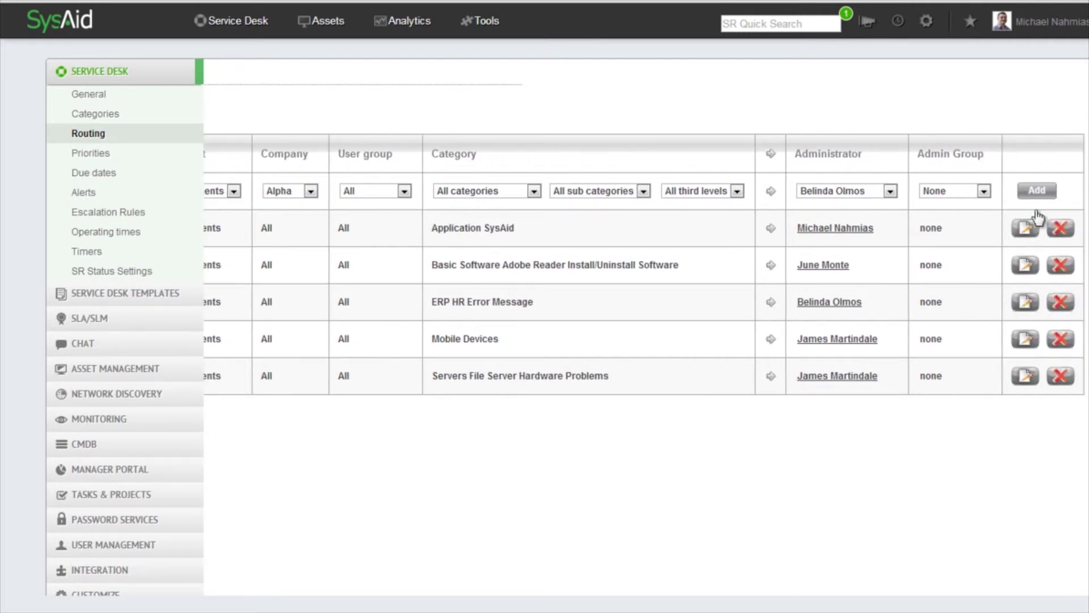
Add the company Alpha routing rule with the change note 'New Routing Rule'.
{"action": "left_click", "coordinate": [1037, 190]}
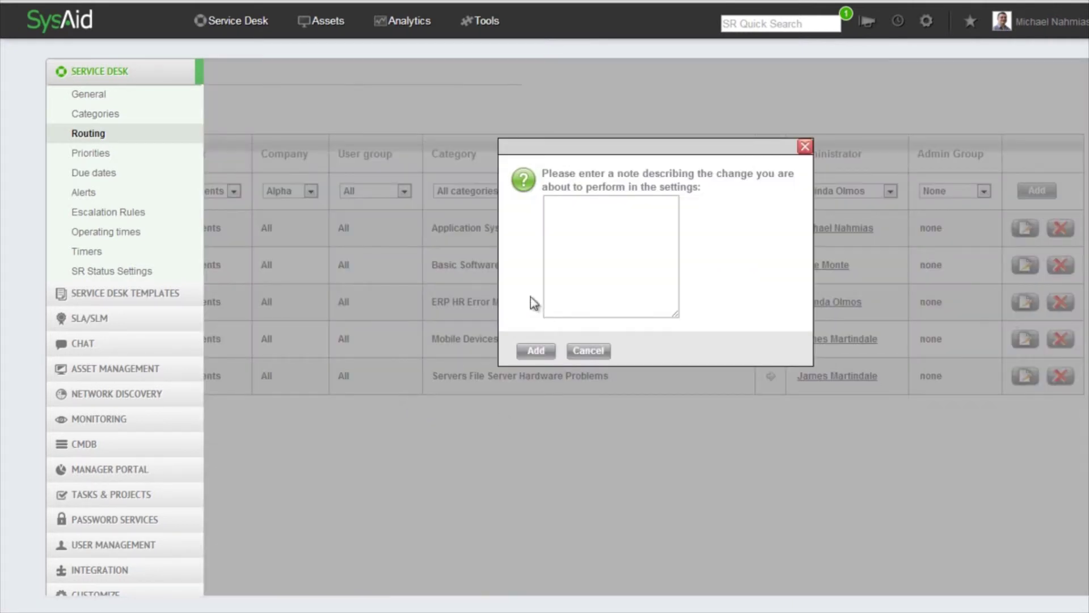
{"action": "left_click", "coordinate": [564, 238]}
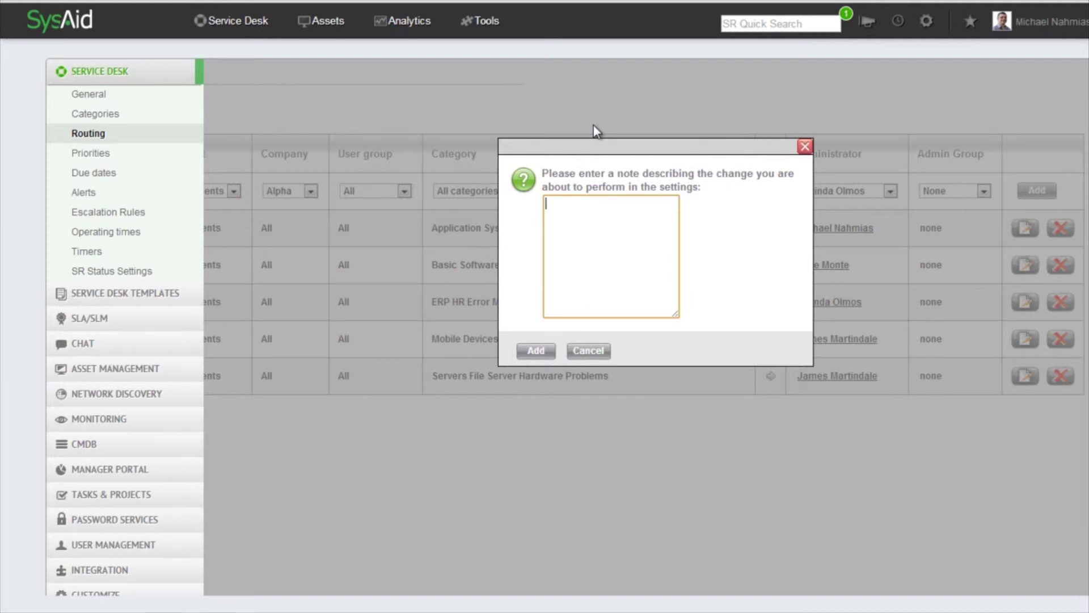
{"action": "type", "text": "New Routing Rule"}
{"action": "left_click", "coordinate": [536, 350]}
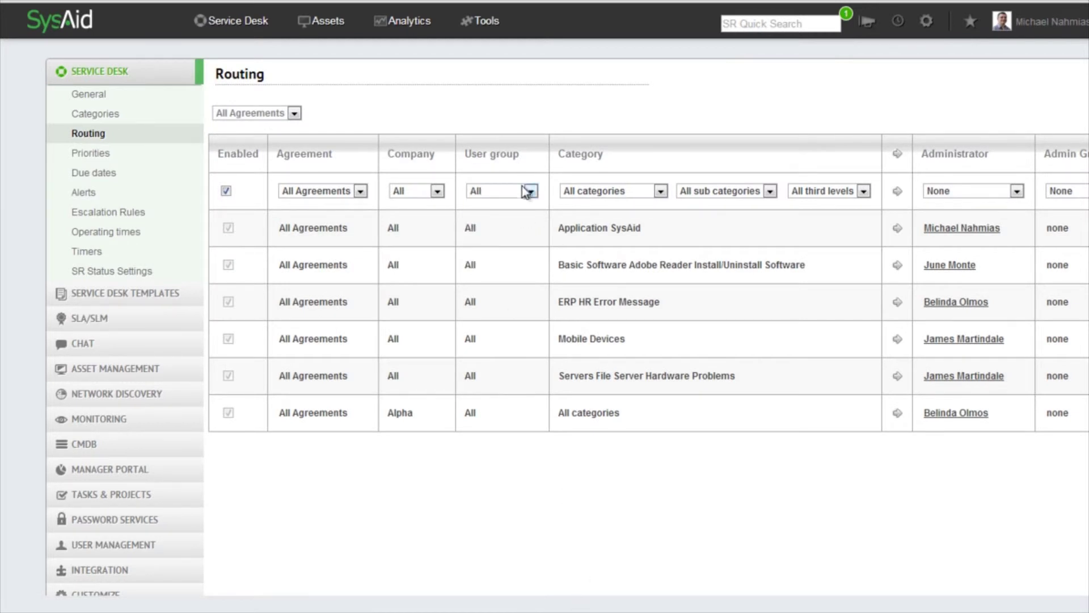
Set the new rule's user group to Finance and route it to the chosen administrator.
{"action": "left_click", "coordinate": [530, 192]}
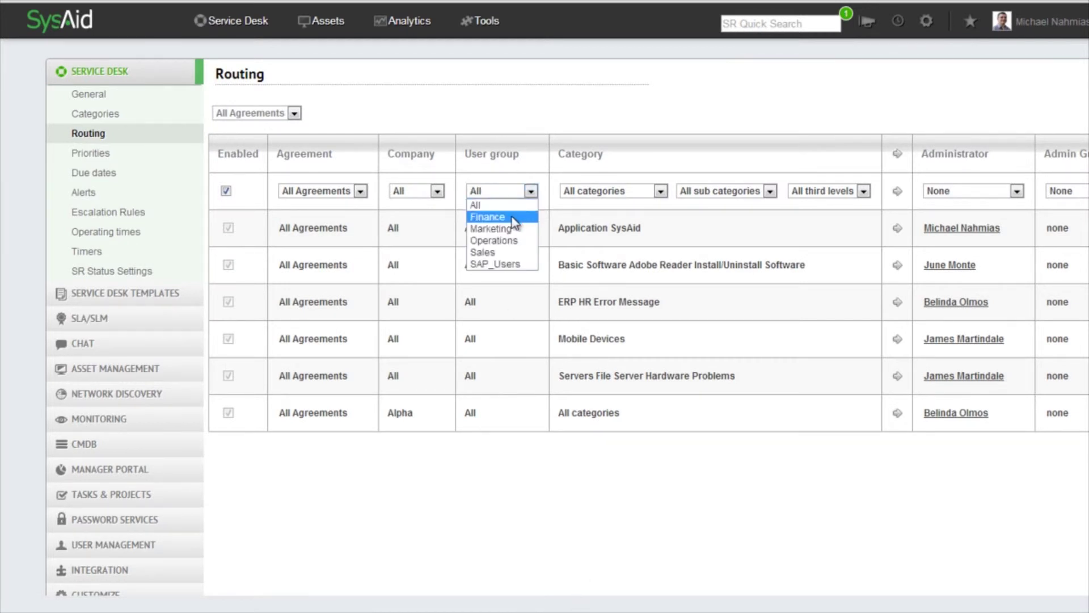
{"action": "left_click", "coordinate": [515, 219]}
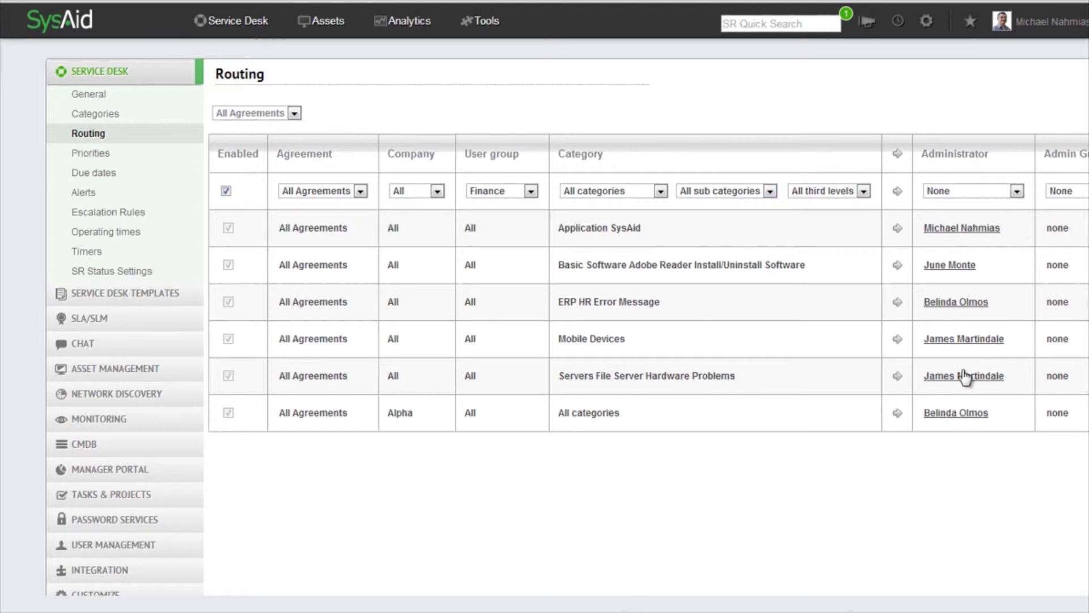
{"action": "left_click", "coordinate": [1016, 192]}
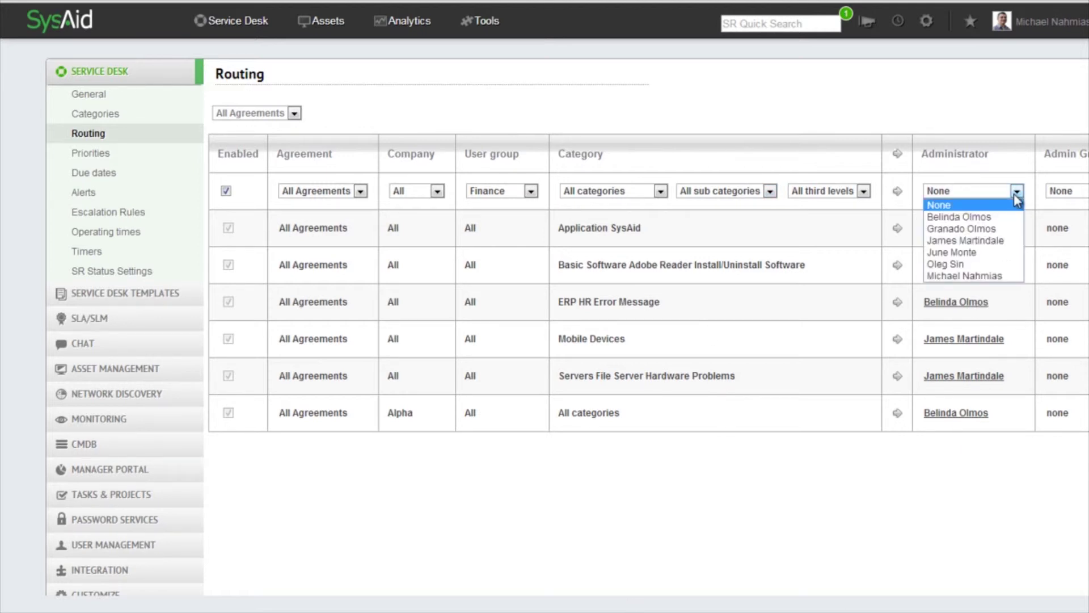
{"action": "left_click", "coordinate": [986, 253]}
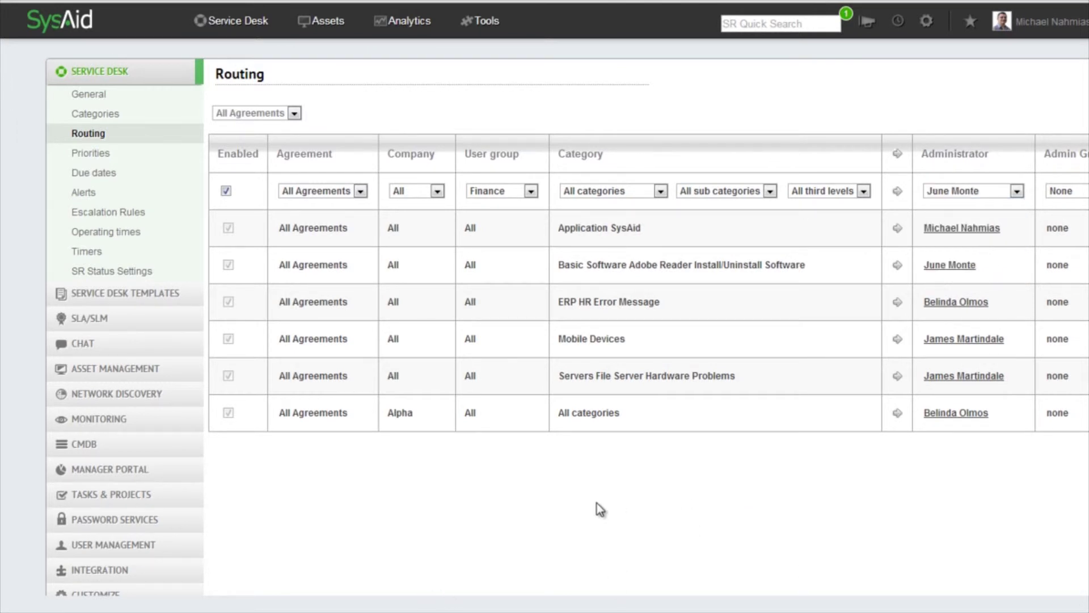
{"action": "scroll", "coordinate": [833, 519], "scroll_direction": "right", "scroll_amount": 3}
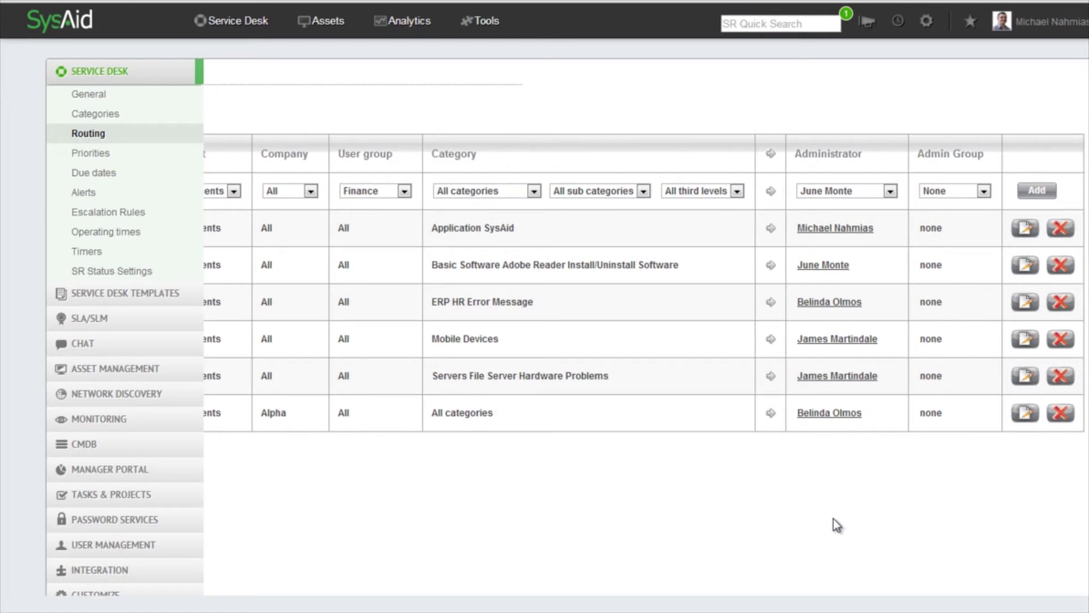
Add the Finance user-group rule with the change note 'New Routing Rule'.
{"action": "left_click", "coordinate": [1037, 190]}
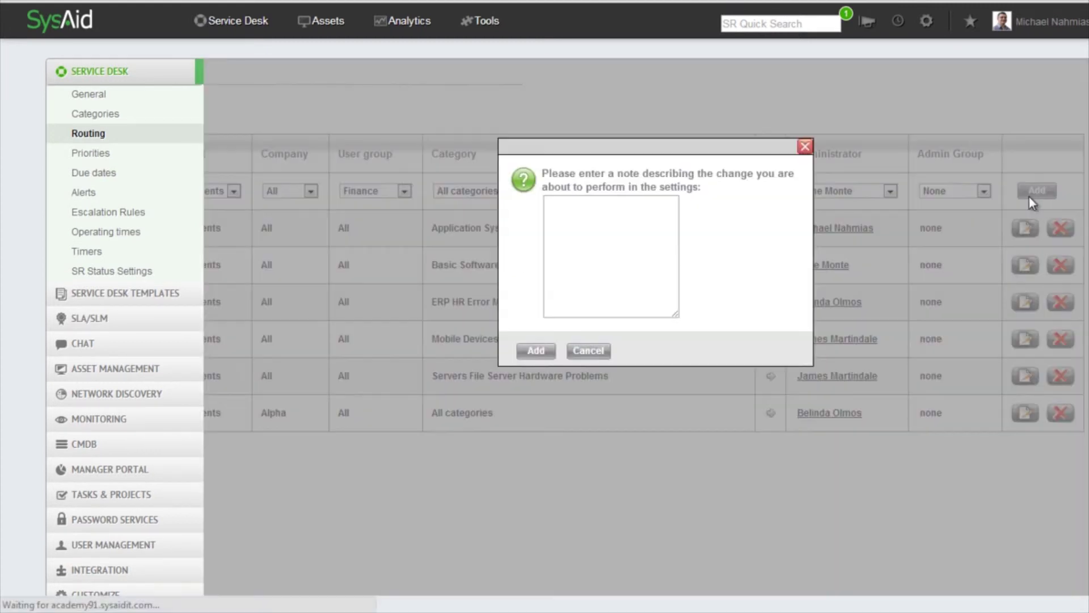
{"action": "left_click", "coordinate": [588, 222]}
{"action": "type", "text": "New"}
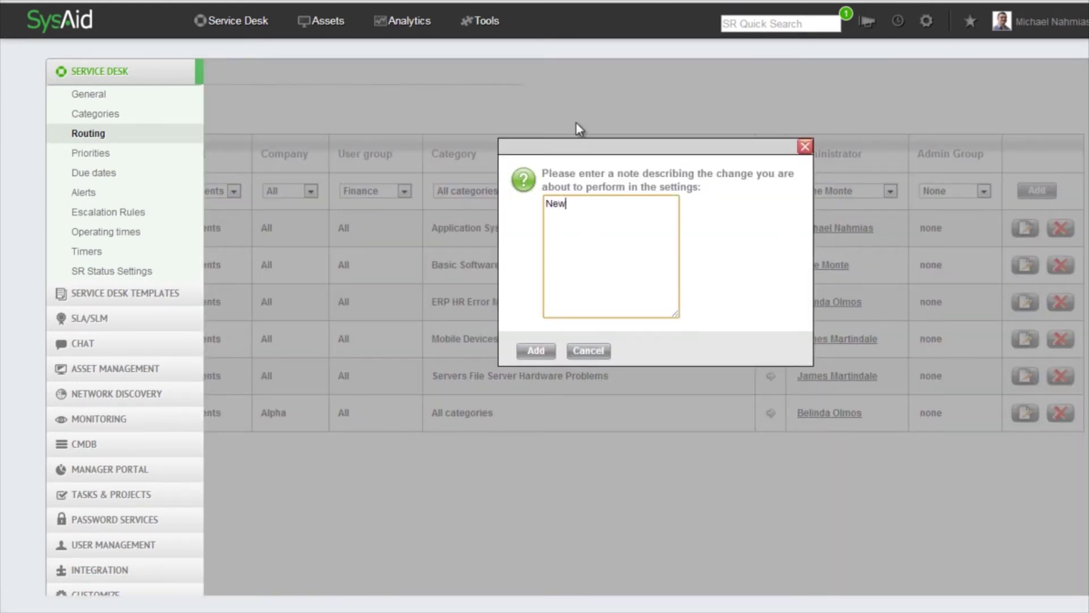
{"action": "type", "text": " Routing Rule"}
{"action": "left_click", "coordinate": [536, 351]}
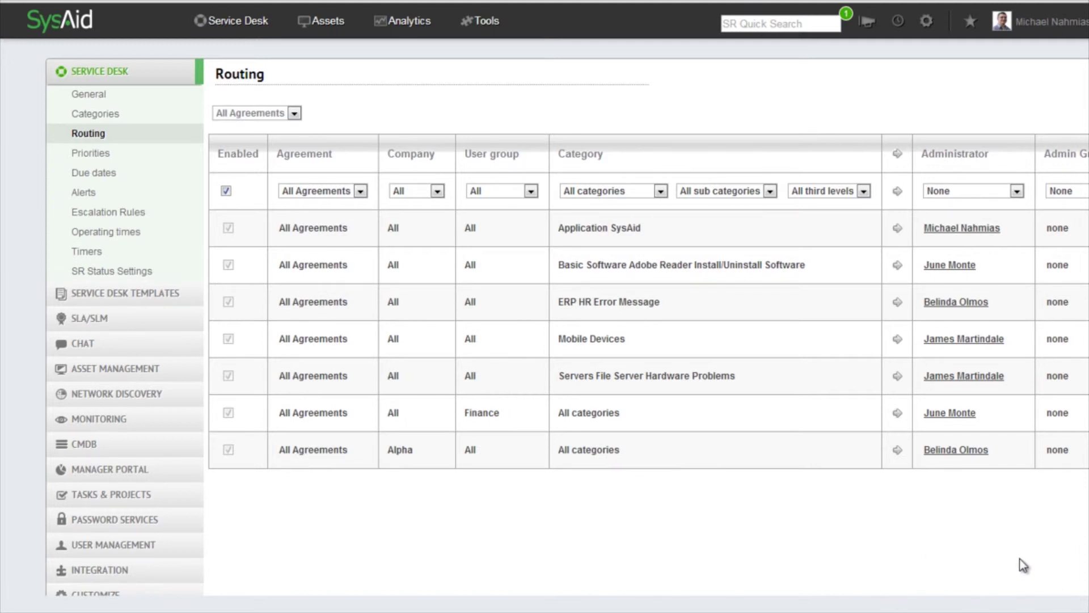
{"action": "scroll", "coordinate": [1019, 520], "scroll_direction": "right", "scroll_amount": 5}
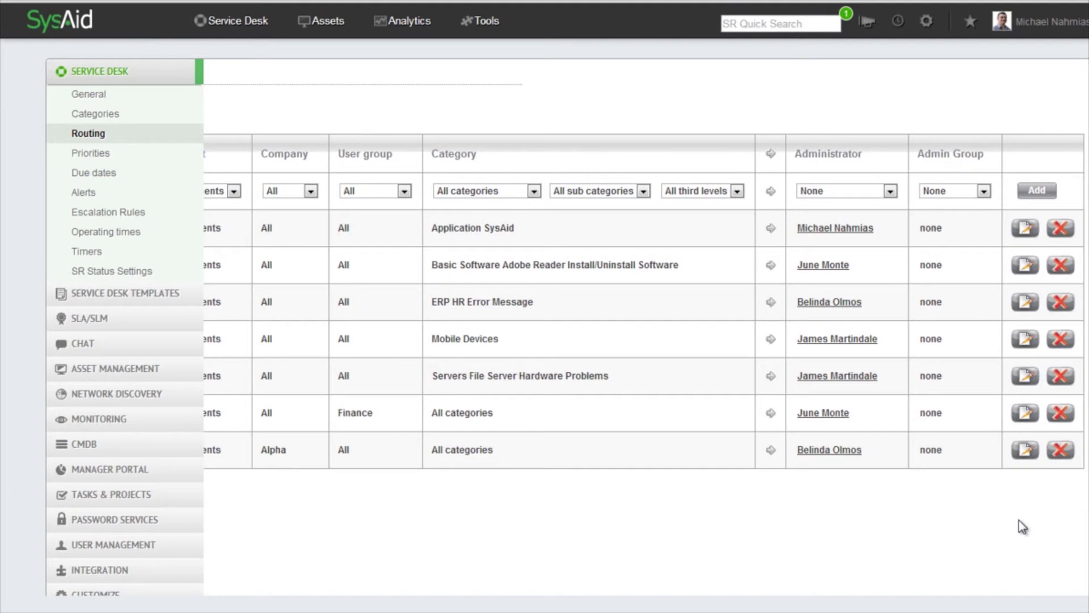
{"action": "left_click", "coordinate": [1027, 452]}
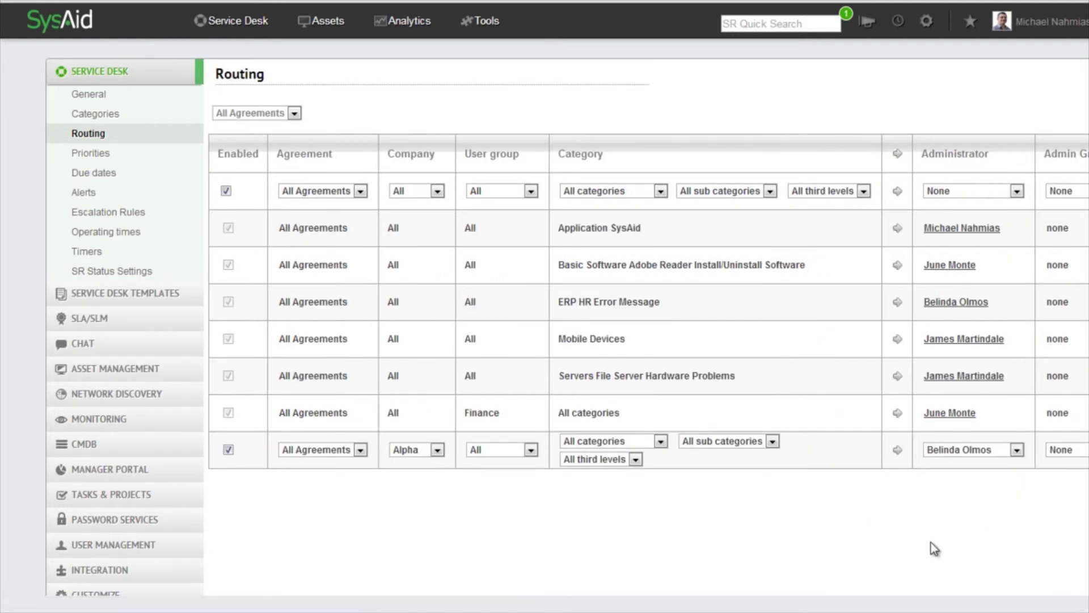
{"action": "scroll", "coordinate": [998, 502], "scroll_direction": "right", "scroll_amount": 5}
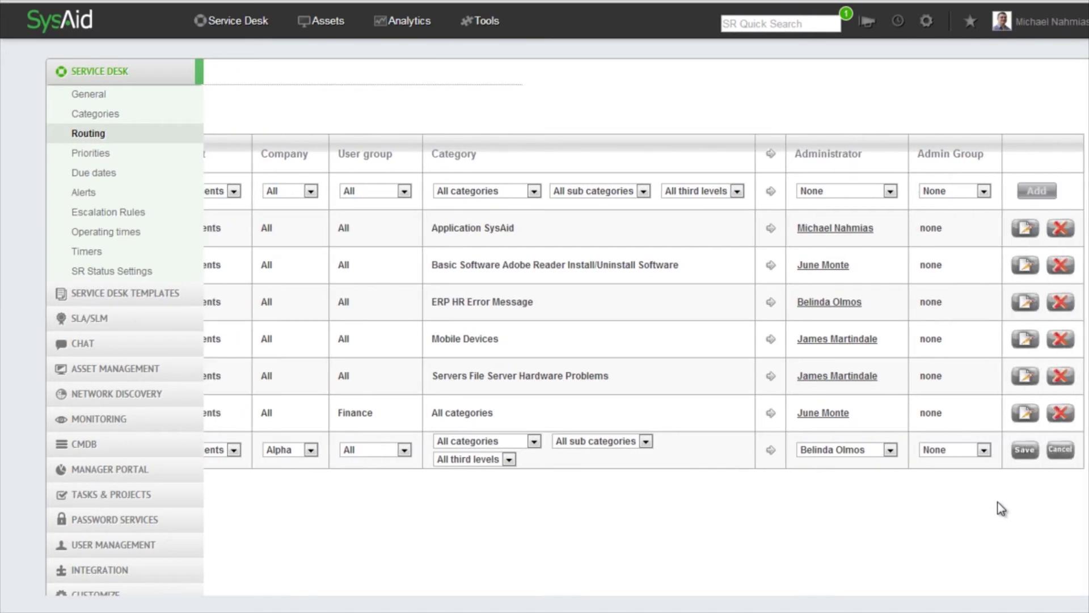
{"action": "left_click", "coordinate": [1058, 454]}
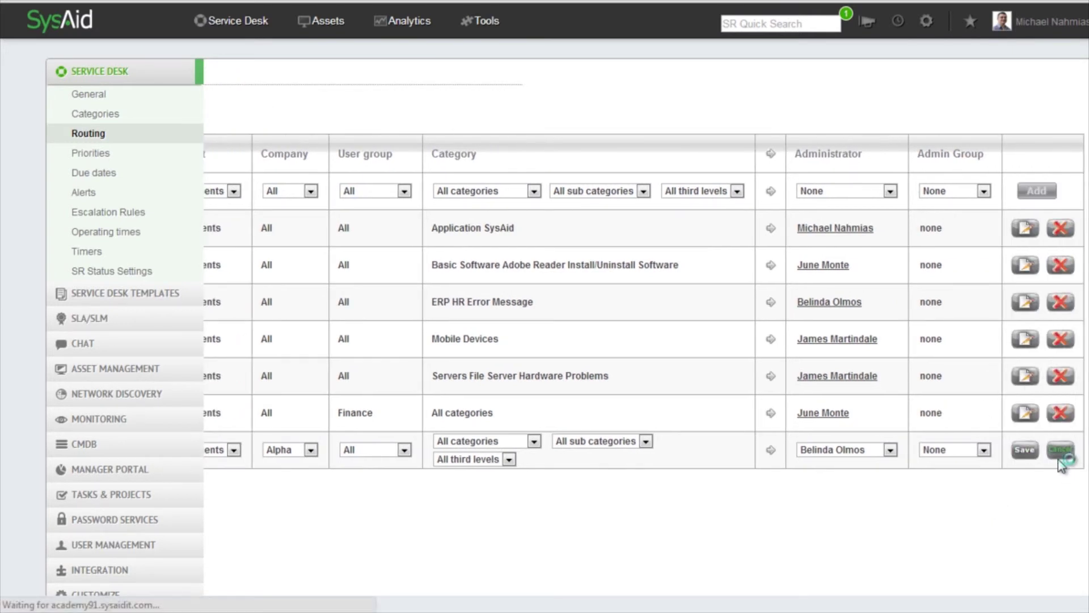
{"action": "scroll", "coordinate": [930, 536], "scroll_direction": "right", "scroll_amount": 3}
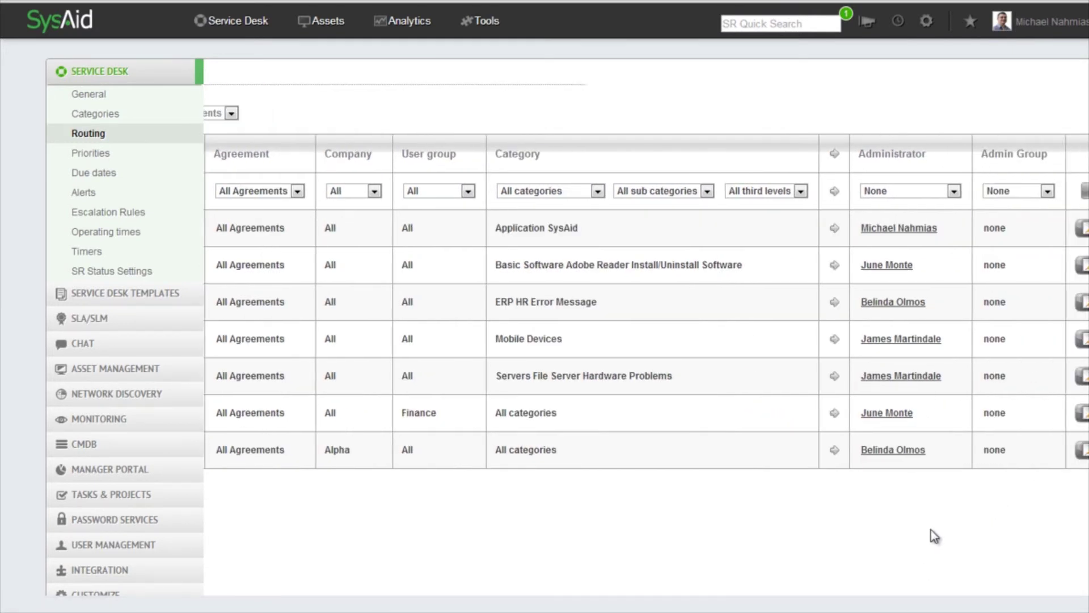
{"action": "scroll", "coordinate": [933, 536], "scroll_direction": "right", "scroll_amount": 2}
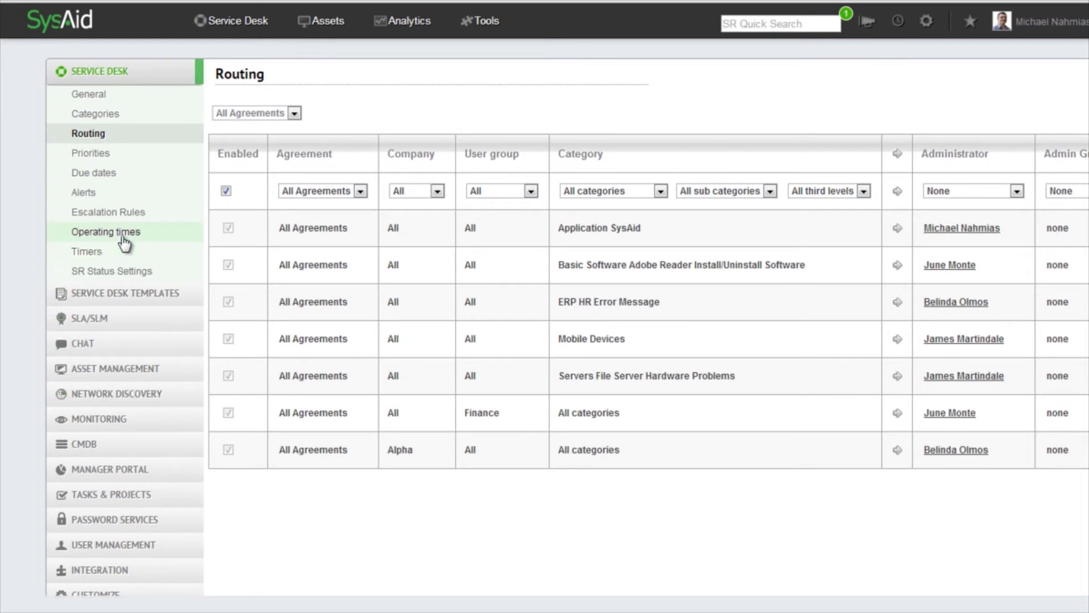
Open Service Desk General settings and scroll to the Reroute Service Records option.
{"action": "left_click", "coordinate": [108, 98]}
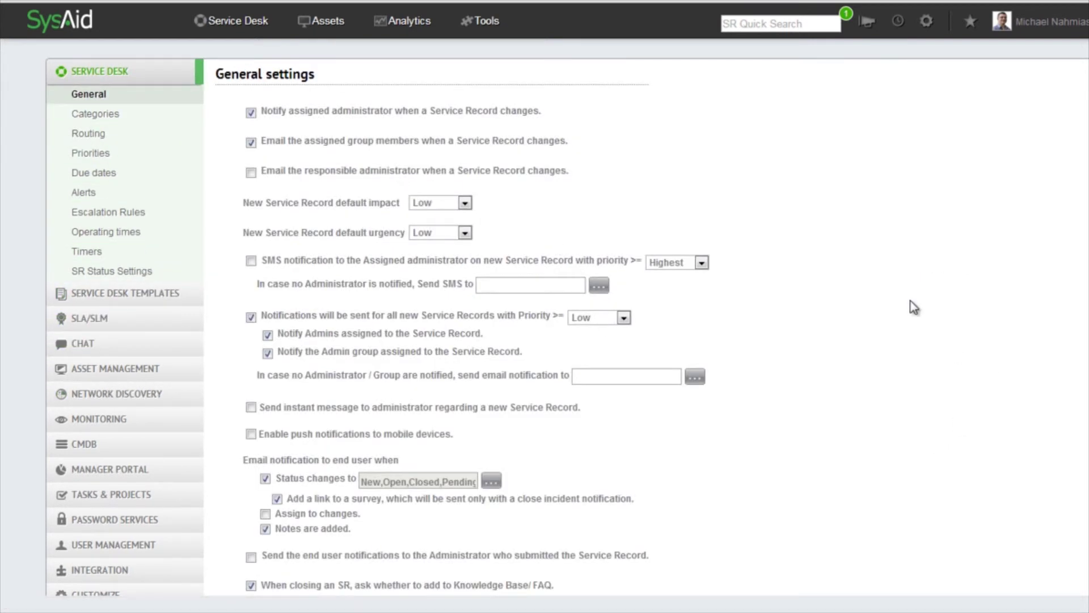
{"action": "scroll", "coordinate": [912, 323], "scroll_direction": "down", "scroll_amount": 3}
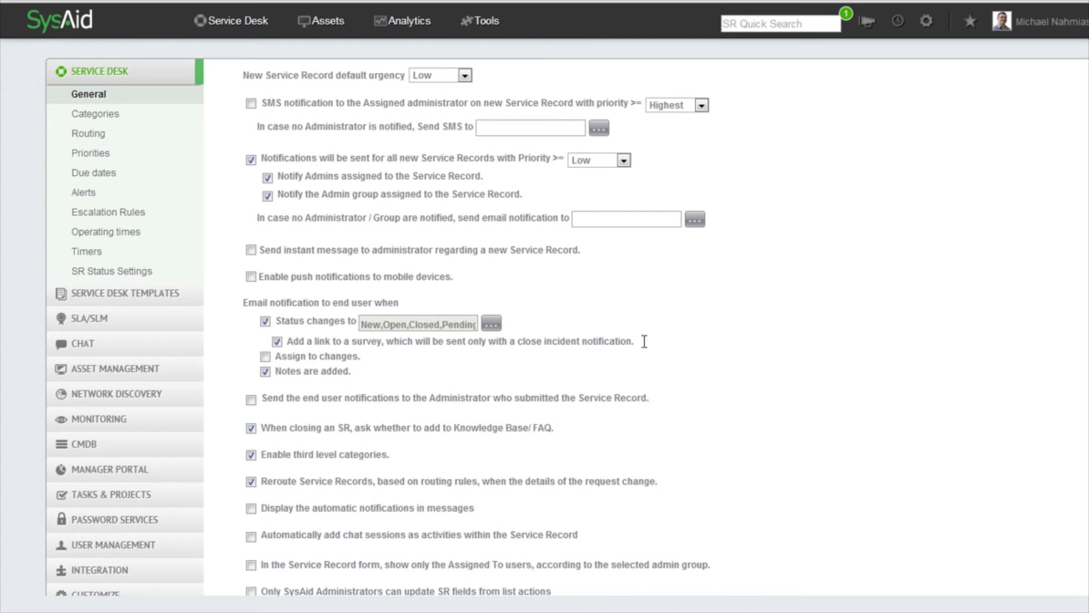
Open incident #6, 'Welcome to SysAid!', from the Service Desk Incidents list.
{"action": "mouse_move", "coordinate": [245, 33]}
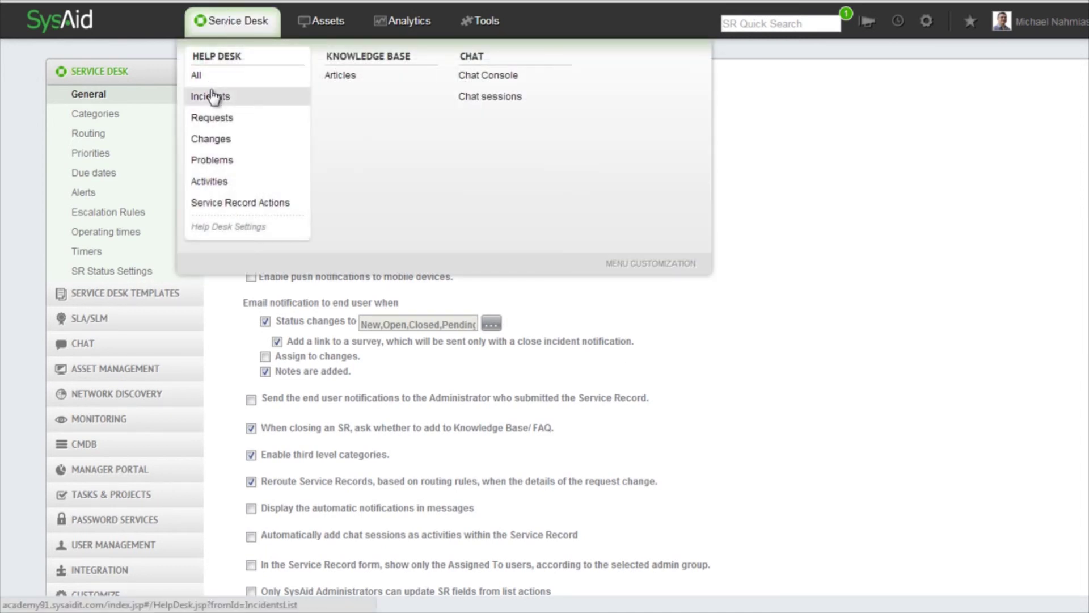
{"action": "left_click", "coordinate": [220, 100]}
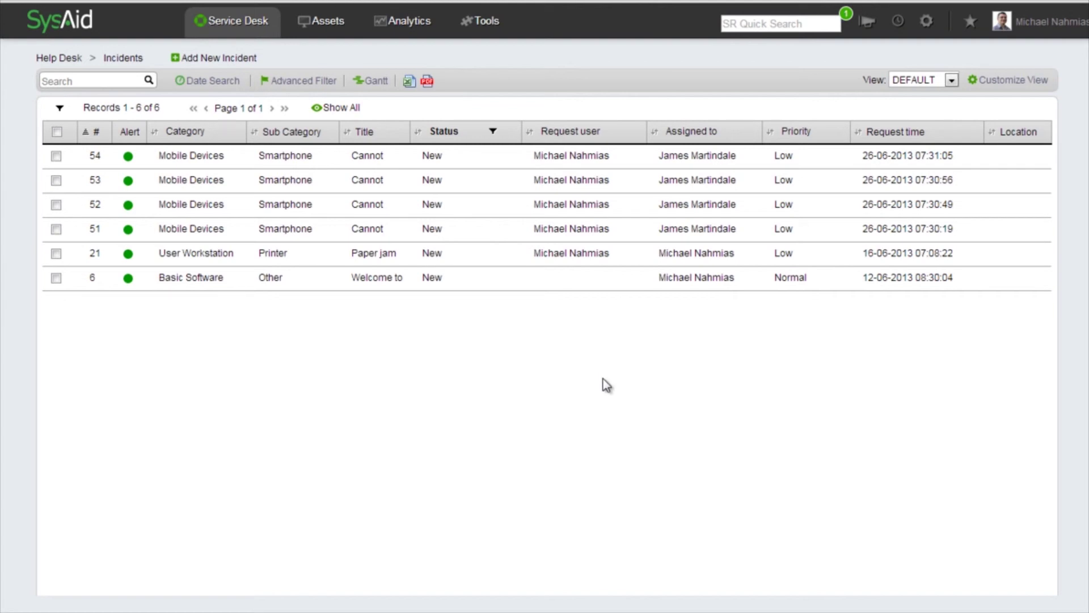
{"action": "left_click", "coordinate": [497, 285]}
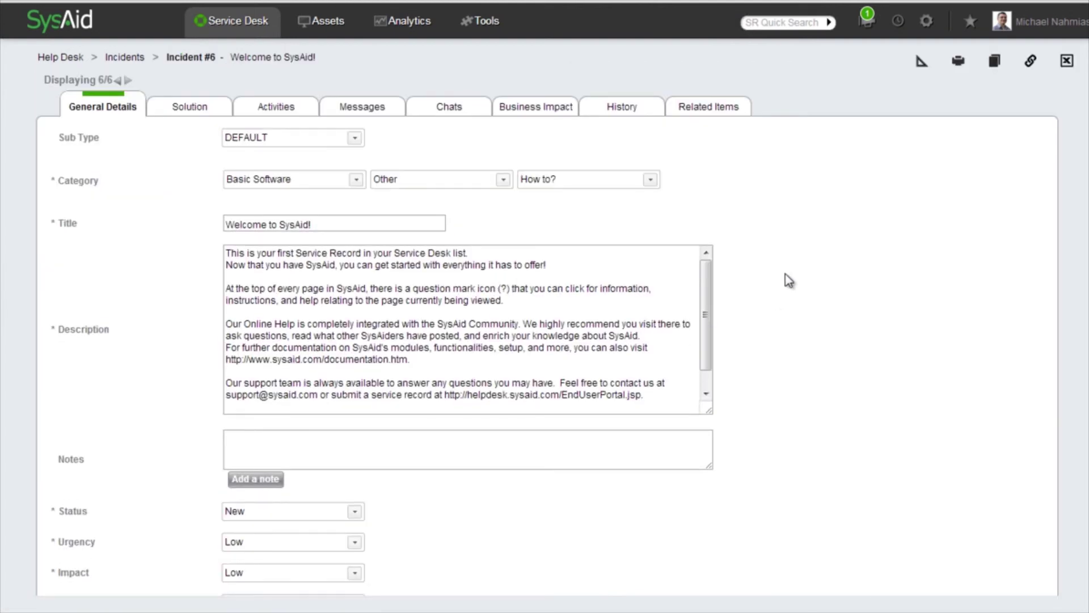
Recategorize incident #6 as Mobile Devices > Smartphone > Other.
{"action": "left_click", "coordinate": [356, 181]}
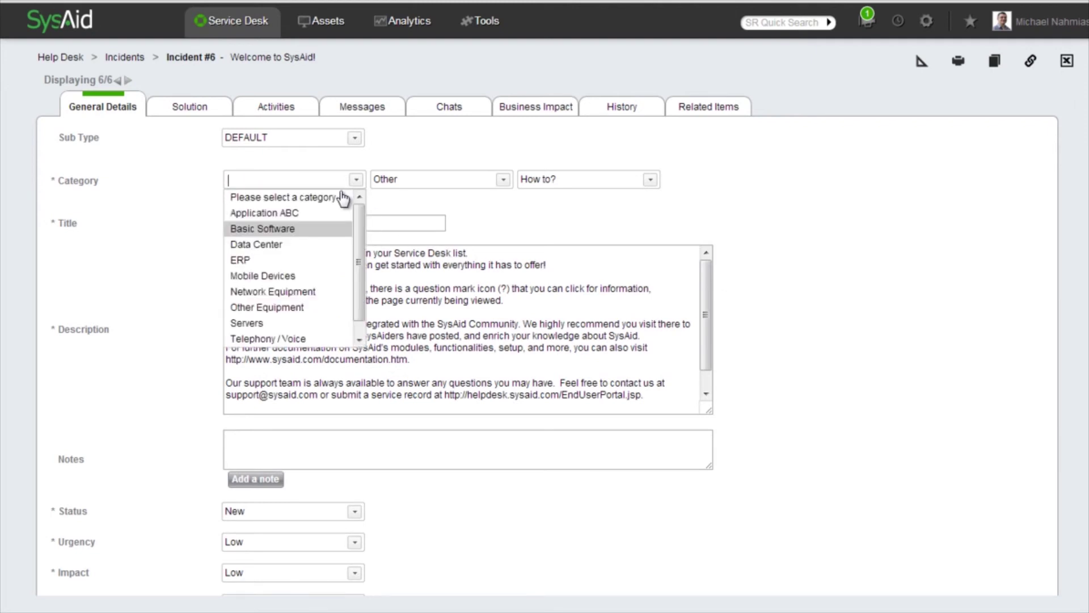
{"action": "left_click", "coordinate": [284, 278]}
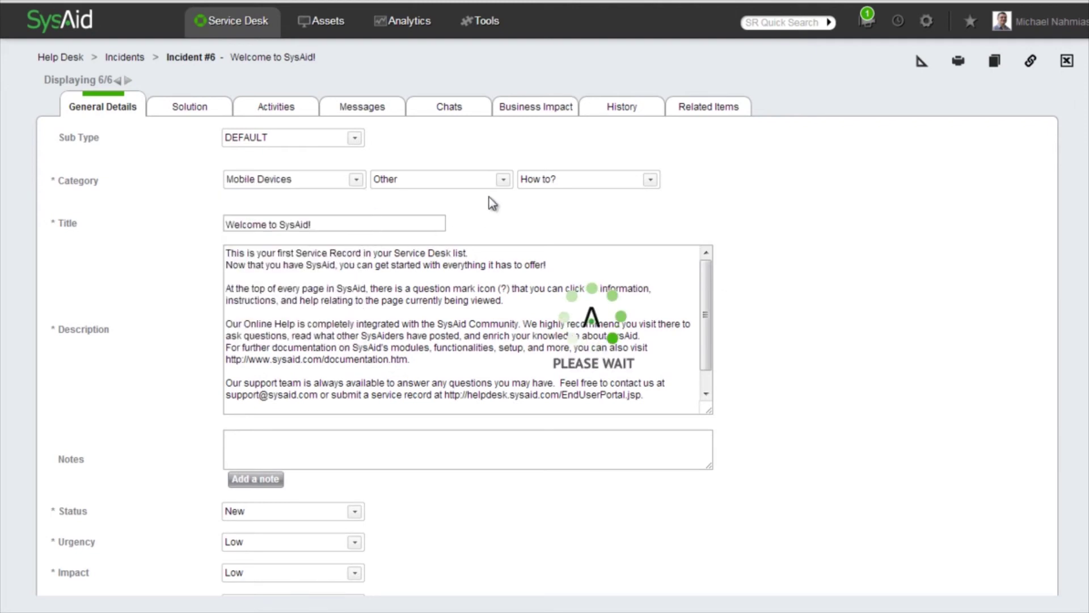
{"action": "left_click", "coordinate": [503, 181]}
{"action": "left_click", "coordinate": [469, 213]}
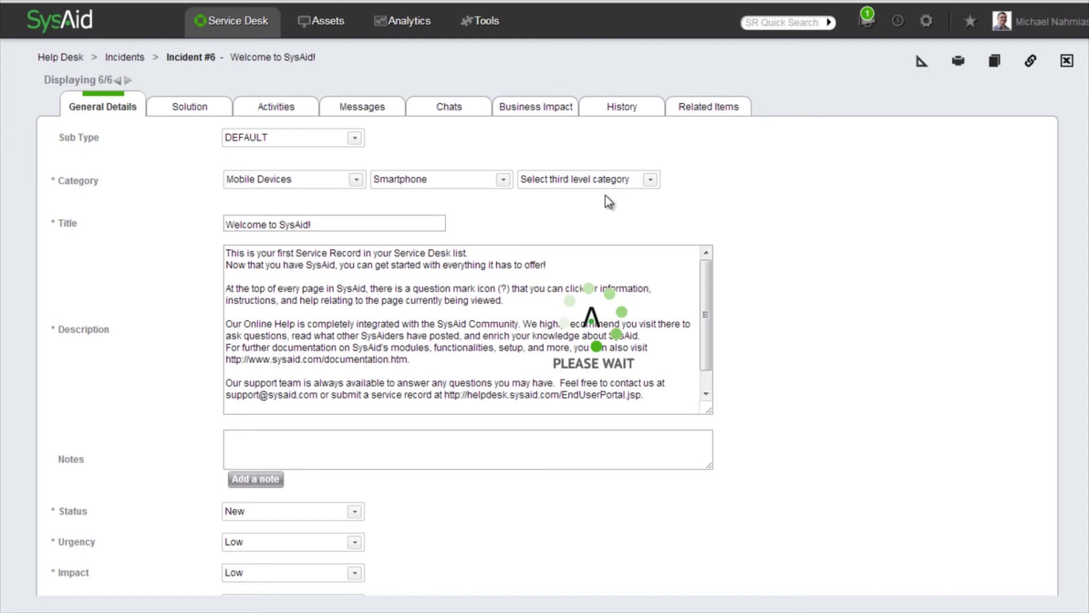
{"action": "left_click", "coordinate": [650, 180]}
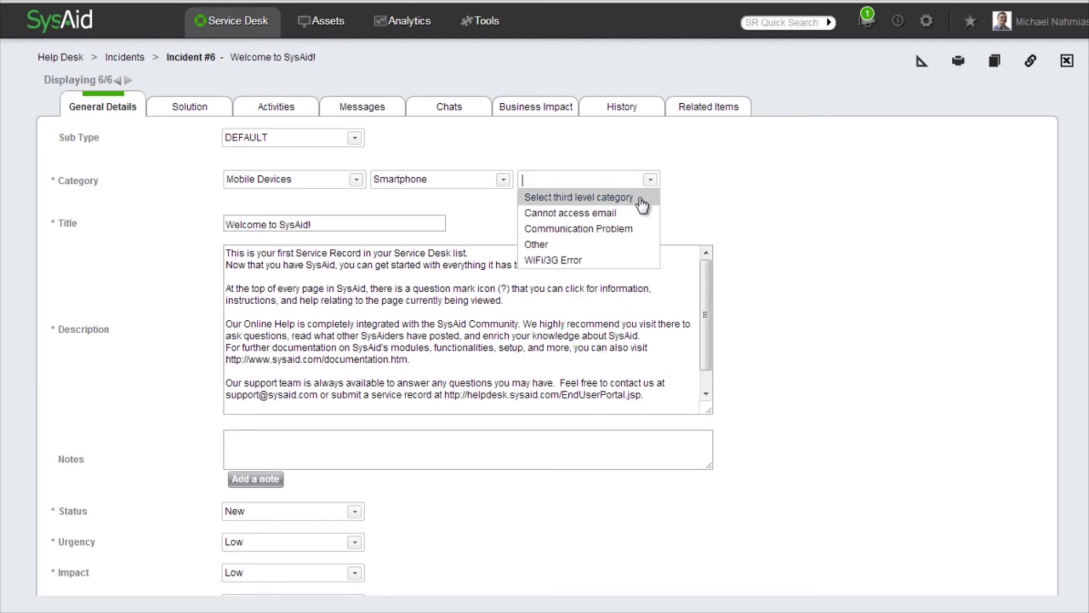
{"action": "left_click", "coordinate": [567, 245]}
{"action": "scroll", "coordinate": [810, 263], "scroll_direction": "down", "scroll_amount": 3}
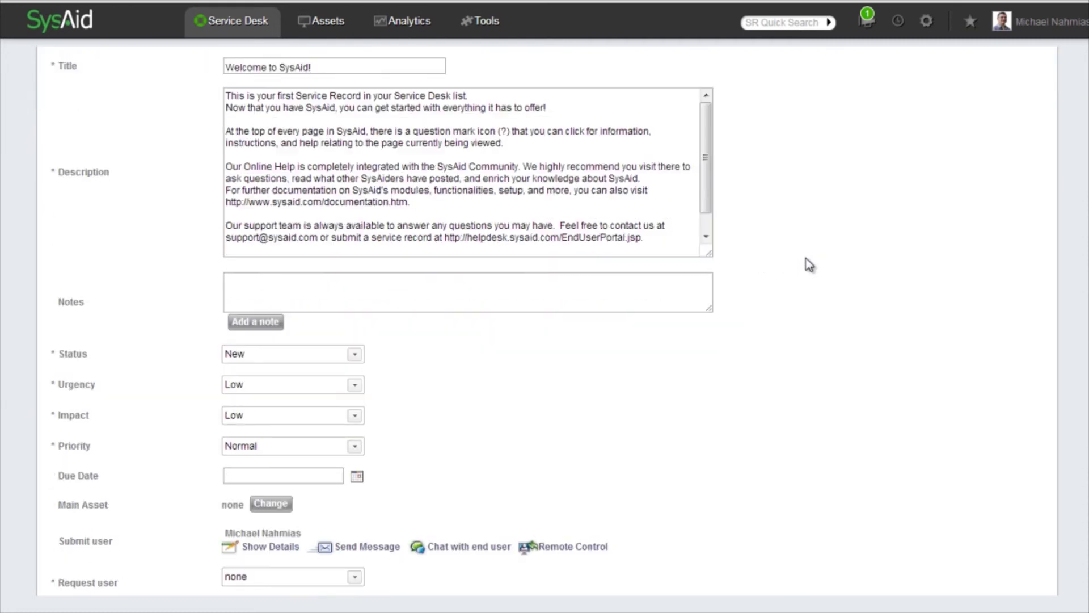
Assign incident #6 a request user to trigger auto-assignment, then switch to a different requester.
{"action": "scroll", "coordinate": [809, 263], "scroll_direction": "down", "scroll_amount": 3}
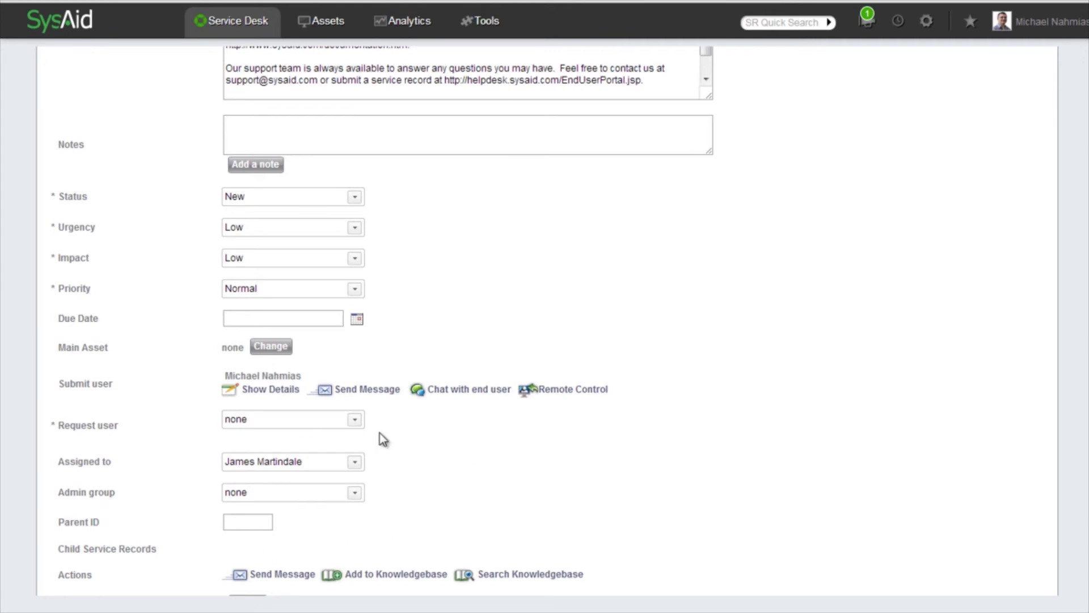
{"action": "left_click", "coordinate": [356, 420]}
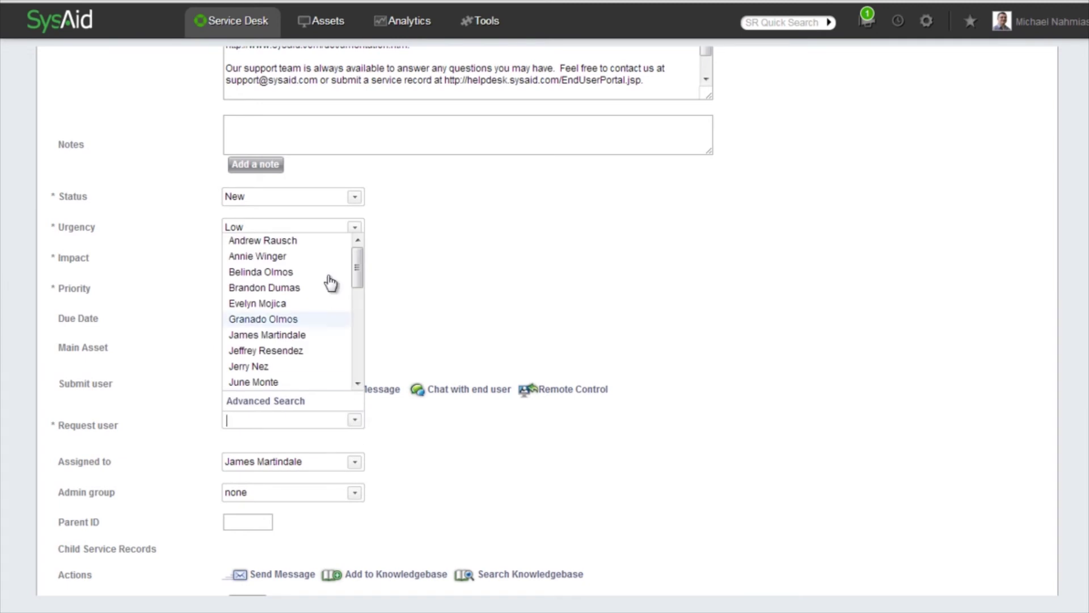
{"action": "left_click", "coordinate": [292, 240]}
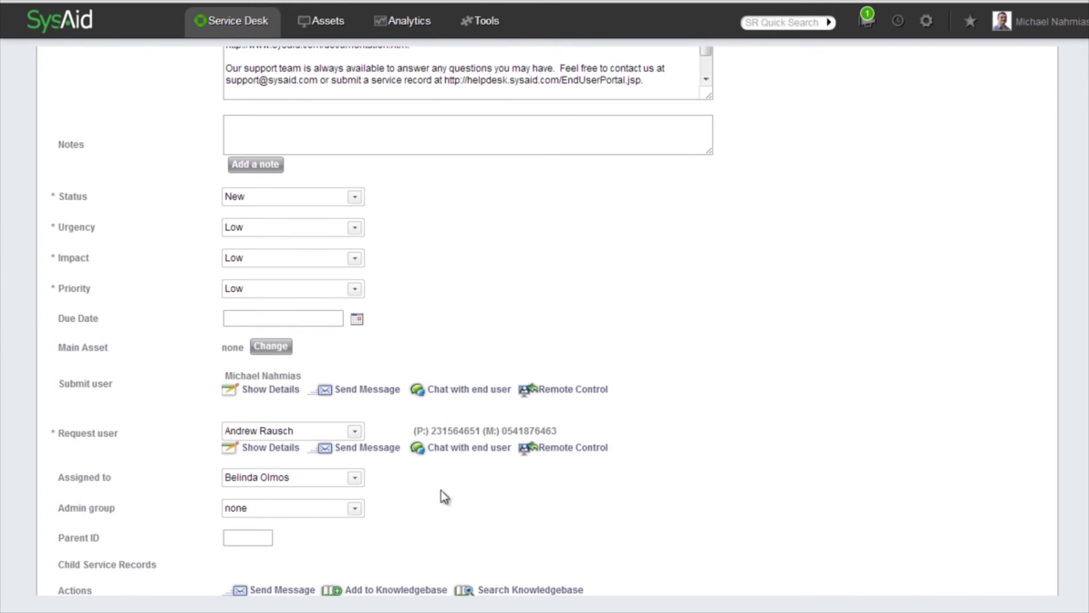
{"action": "left_click", "coordinate": [354, 433]}
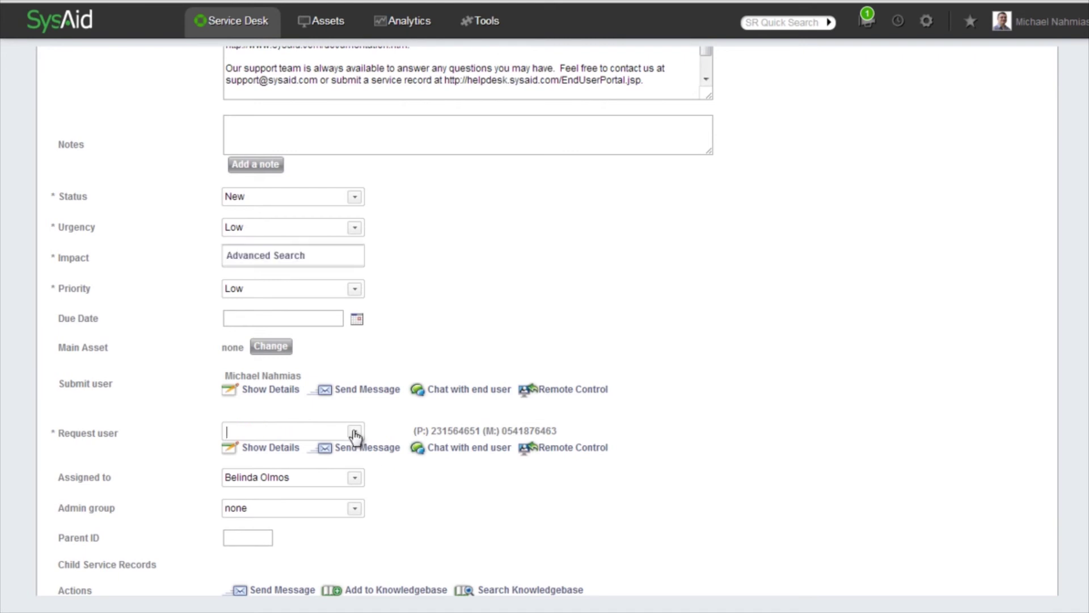
{"action": "left_click", "coordinate": [340, 313]}
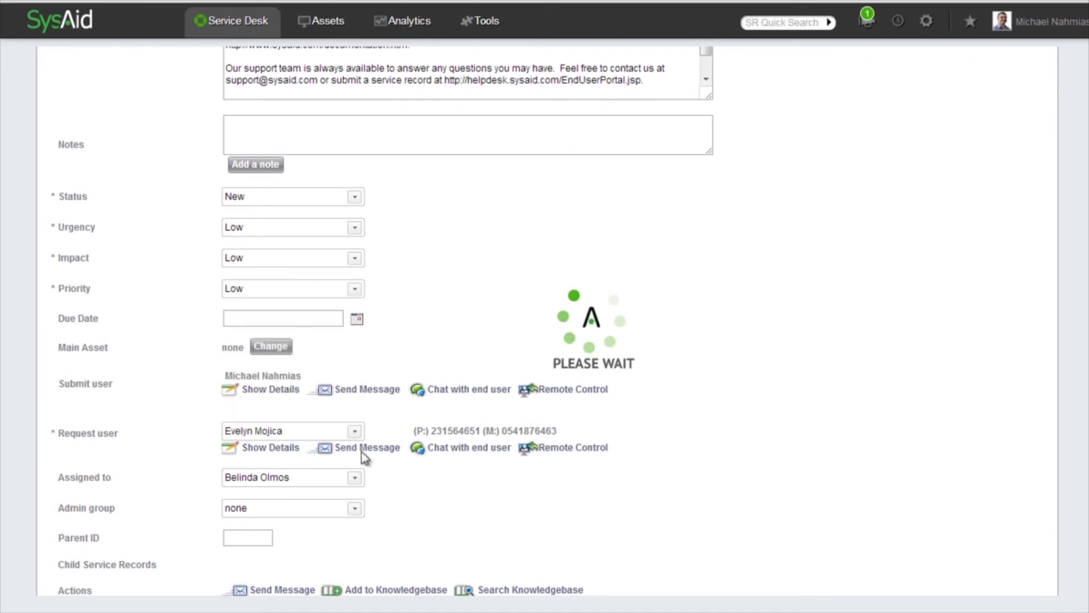